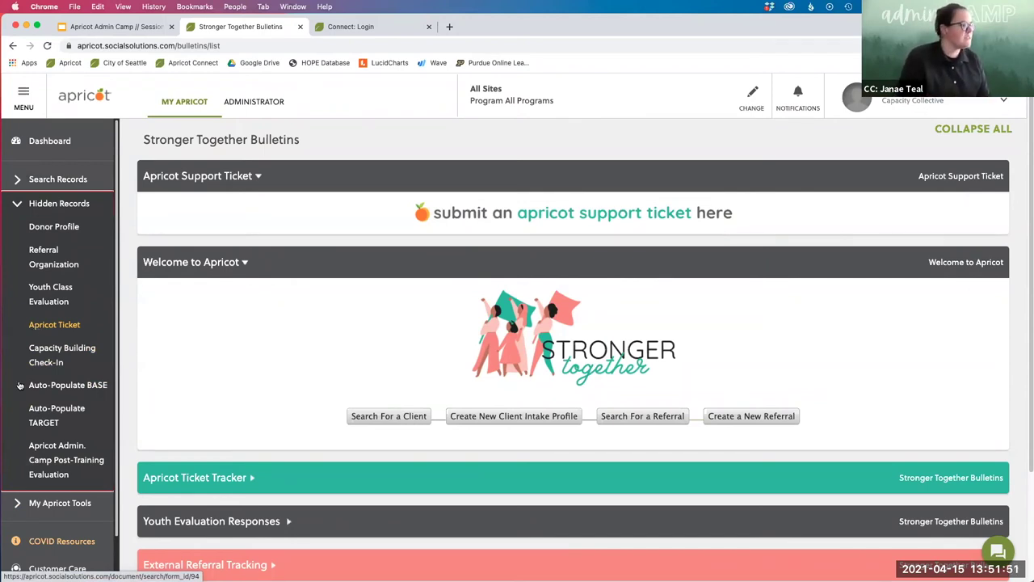
Step: Open the My Reports list from My Apricot Tools and take a brief look at the support chat
left_click(15, 504)
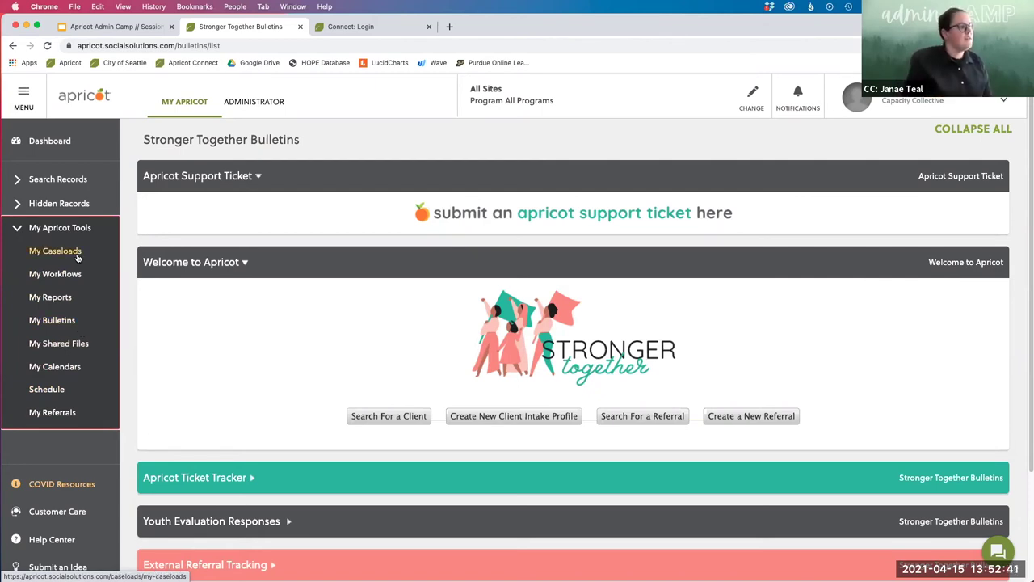
left_click(67, 297)
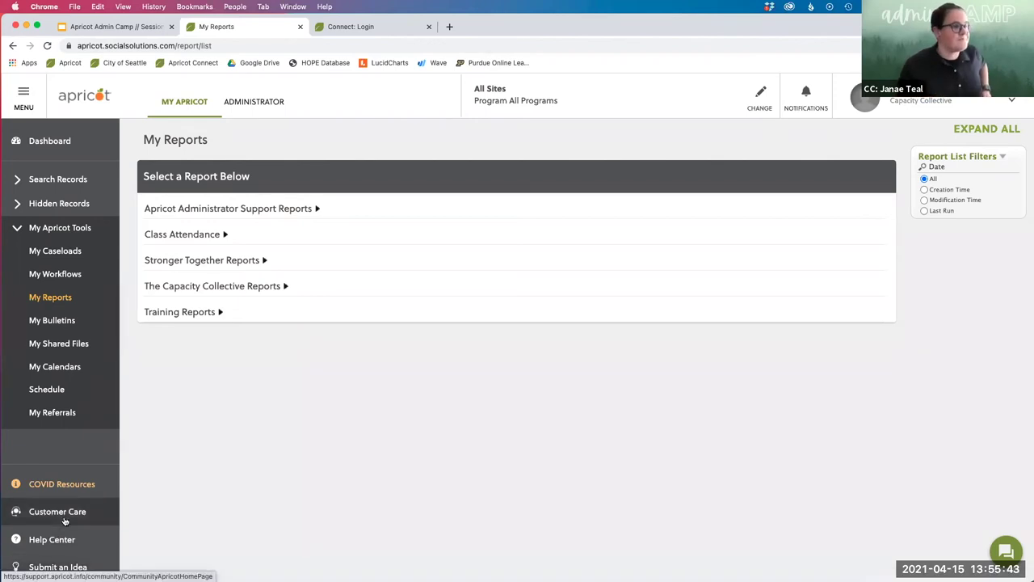
left_click(994, 551)
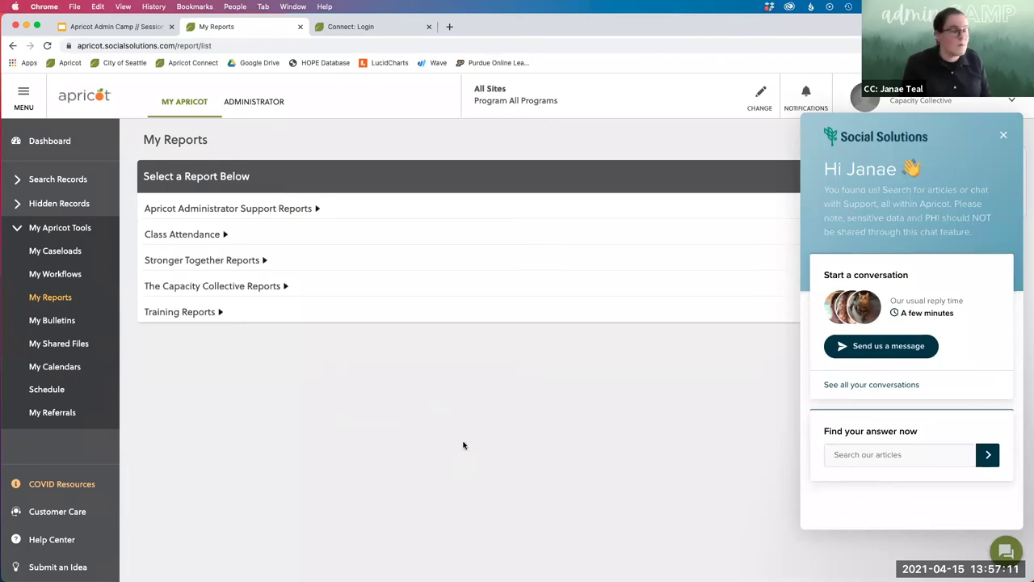
left_click(1003, 135)
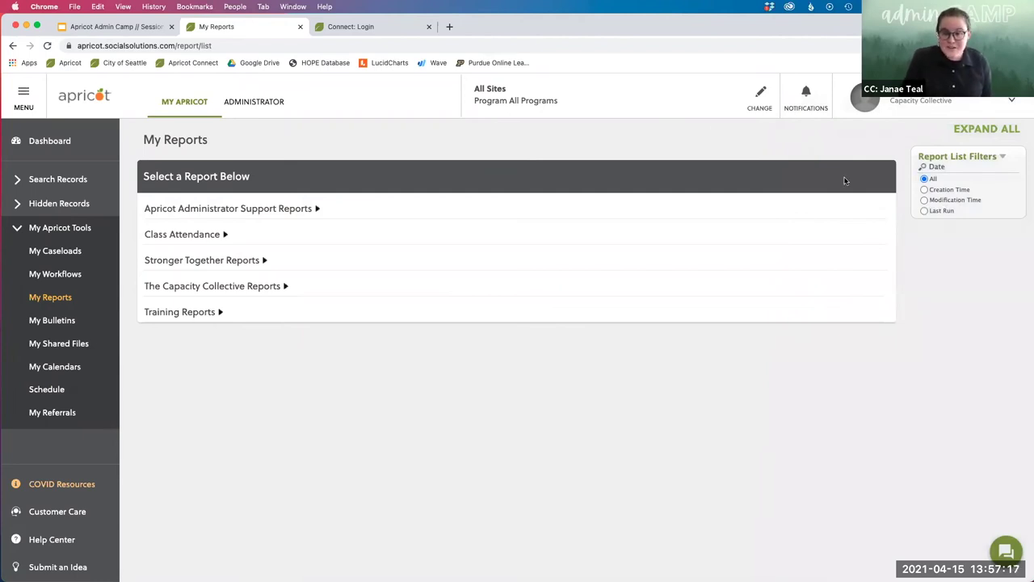
Step: Open the Users list from the administrator Access Control area
left_click(251, 105)
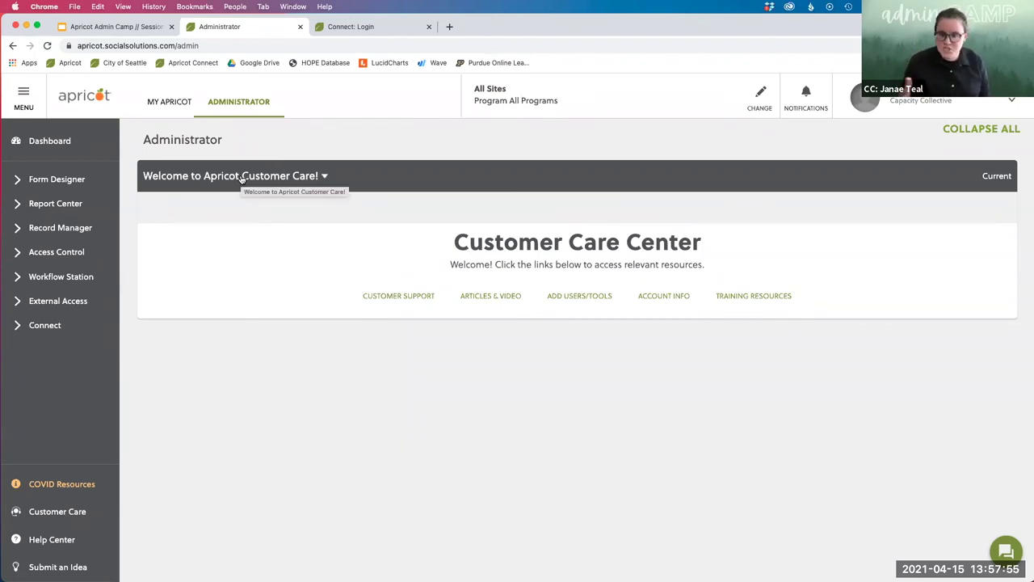
left_click(43, 255)
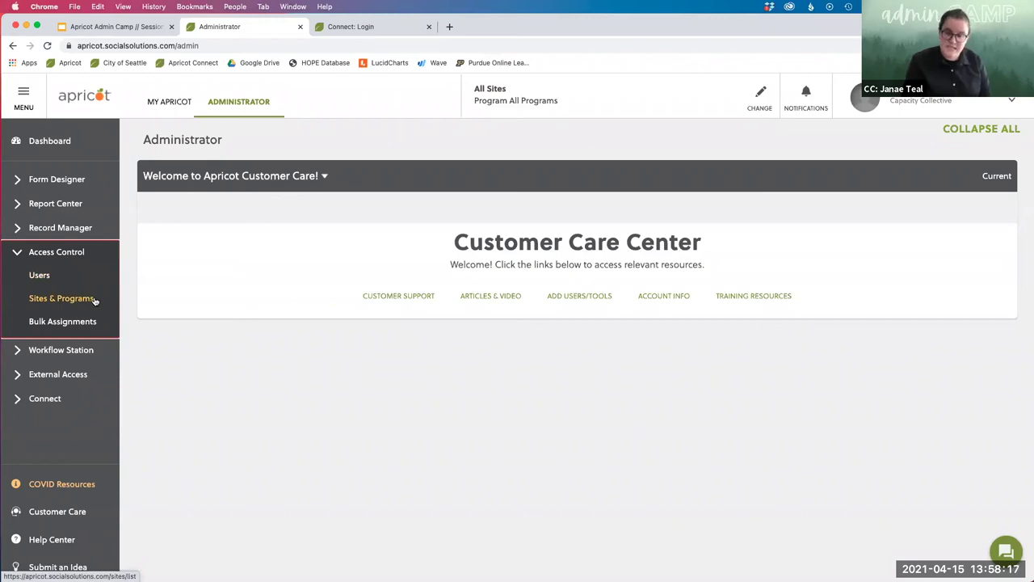
left_click(40, 275)
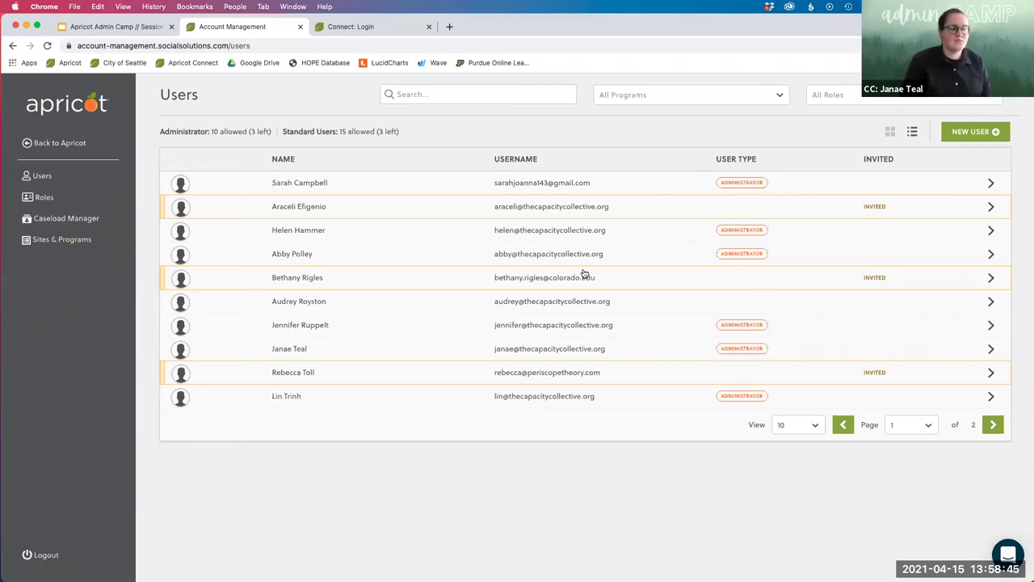
Step: Examine the Users list's search, program filter choices and role filter choices without applying any filter
left_click(996, 428)
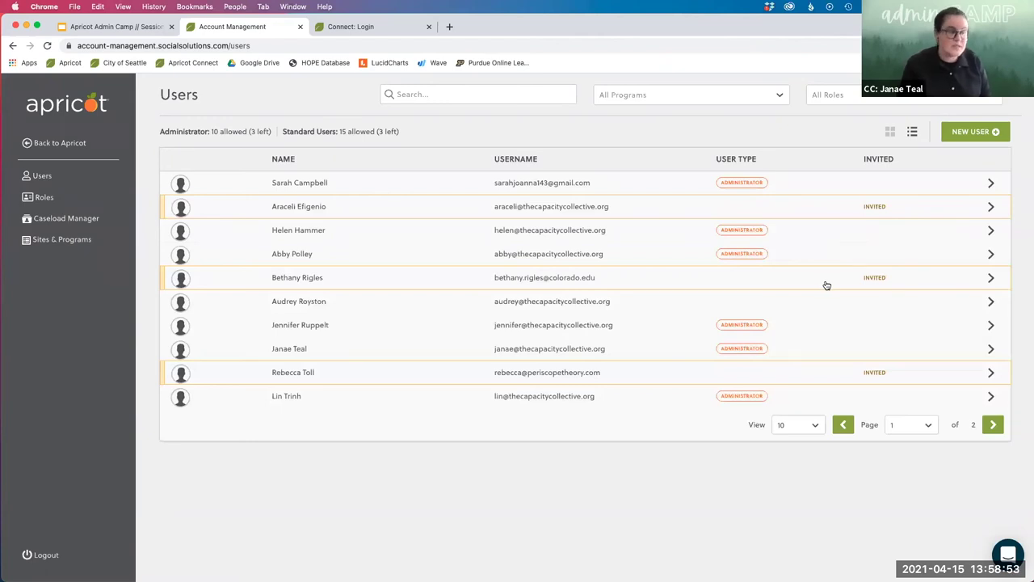
left_click(522, 104)
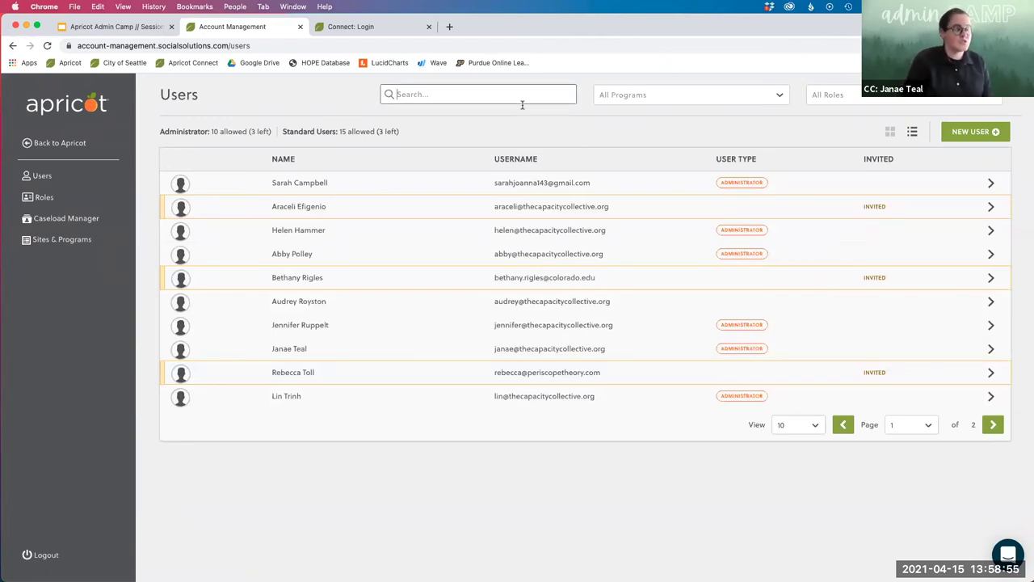
left_click(776, 99)
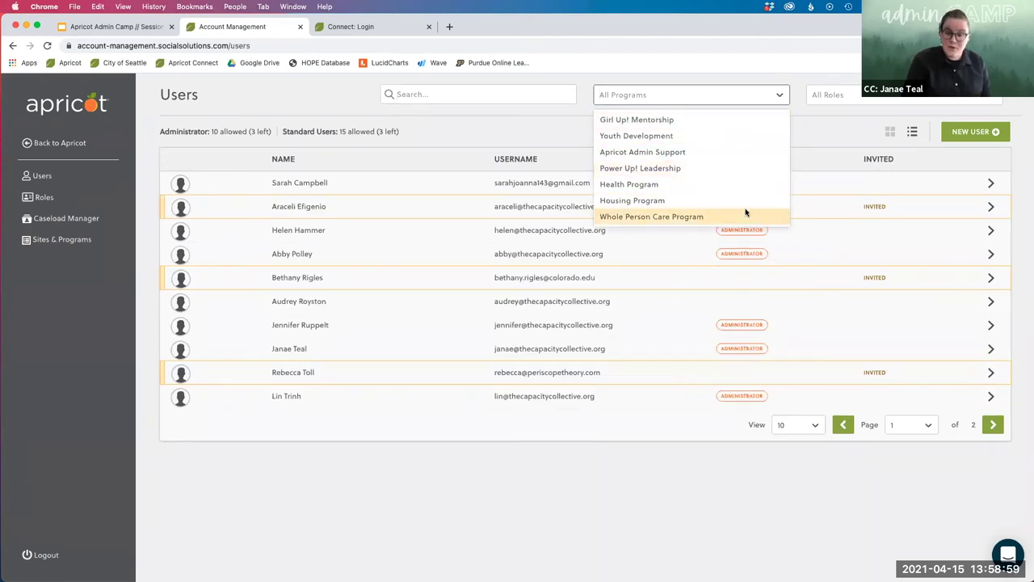
left_click(863, 101)
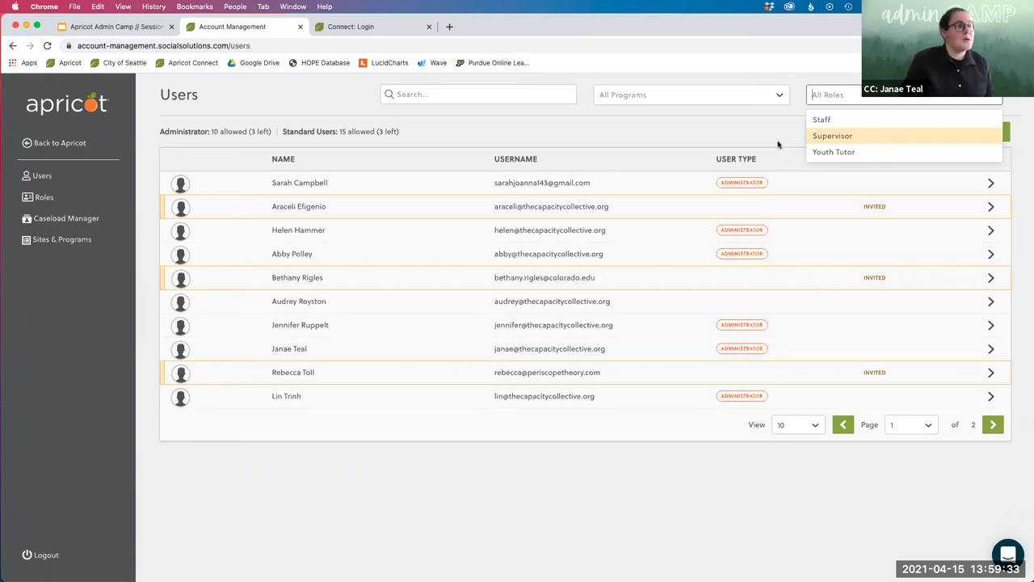
left_click(707, 143)
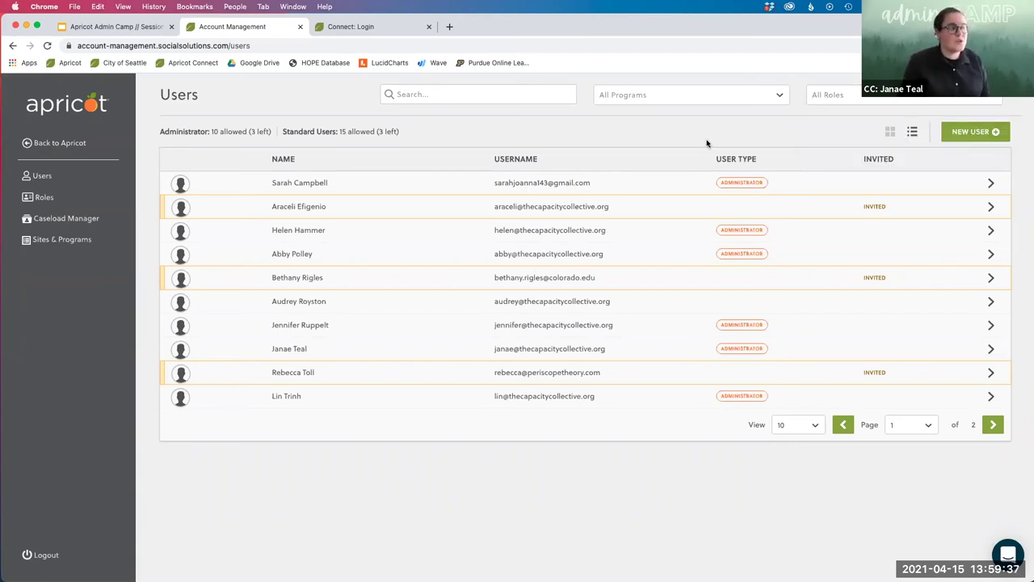
Step: Open a blank new user form and view the sites available for association
left_click(958, 138)
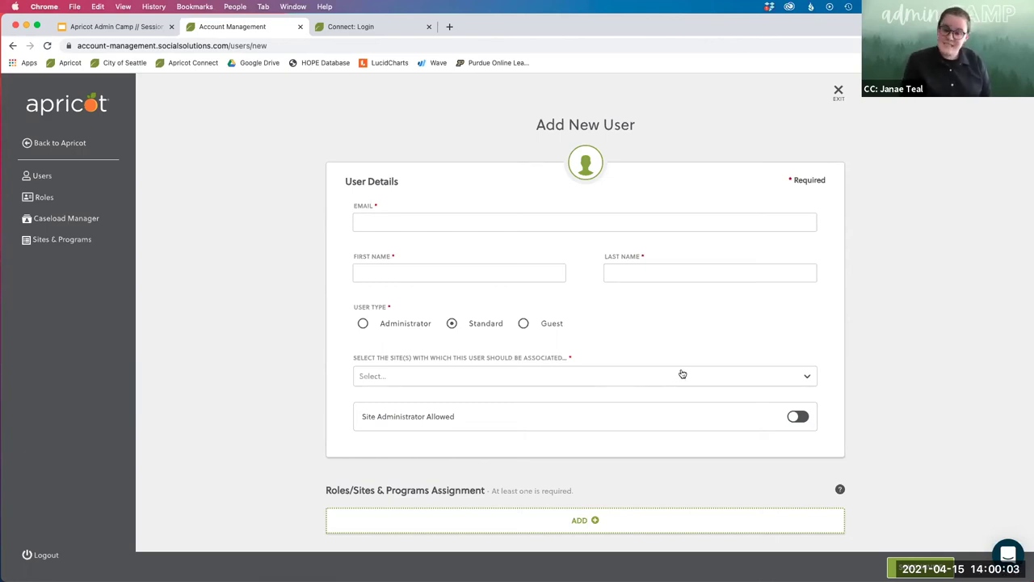
left_click(807, 377)
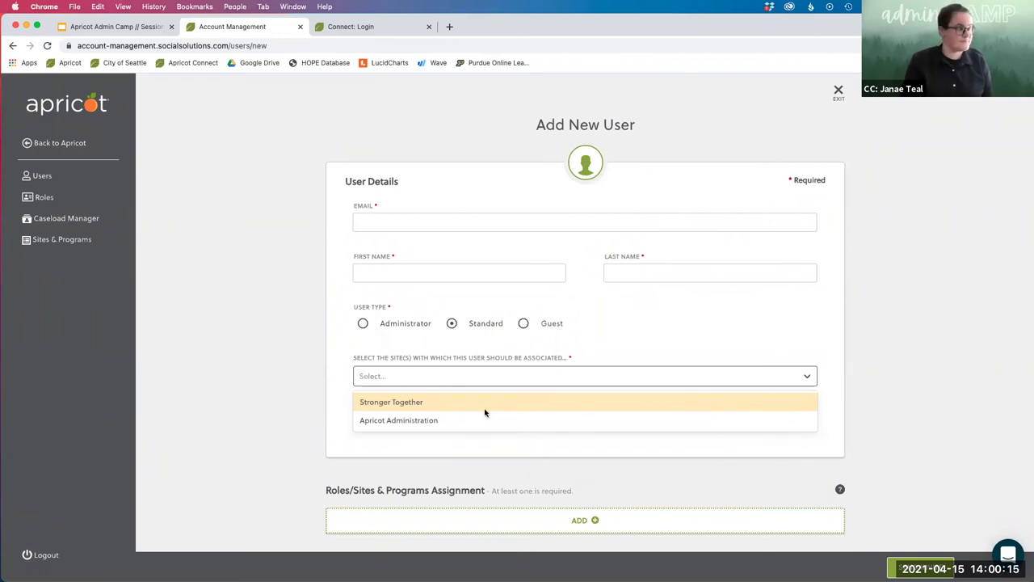
left_click(292, 389)
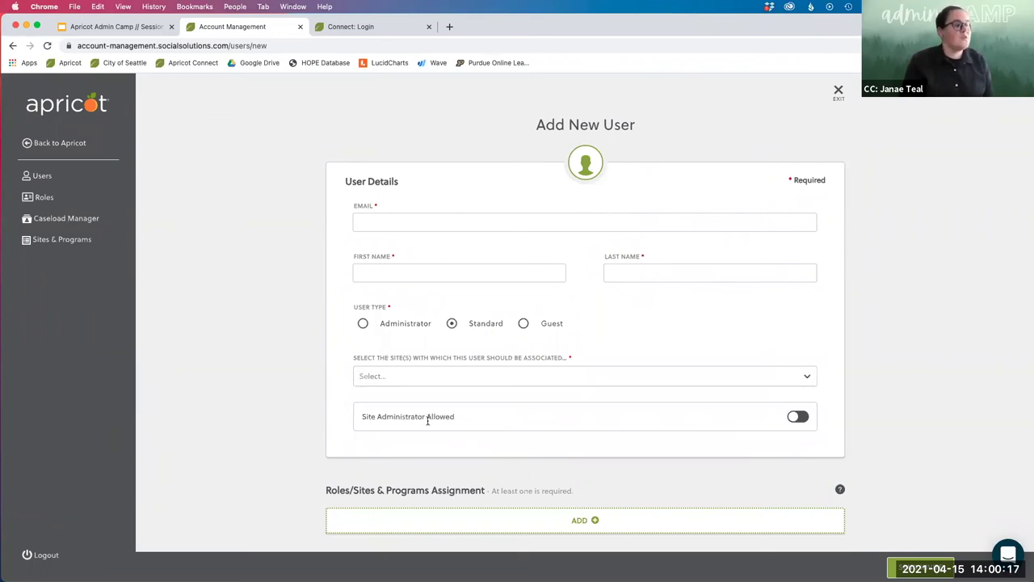
Step: Allow site administration for the new user and associate the user with the Stronger Together site
left_click(798, 417)
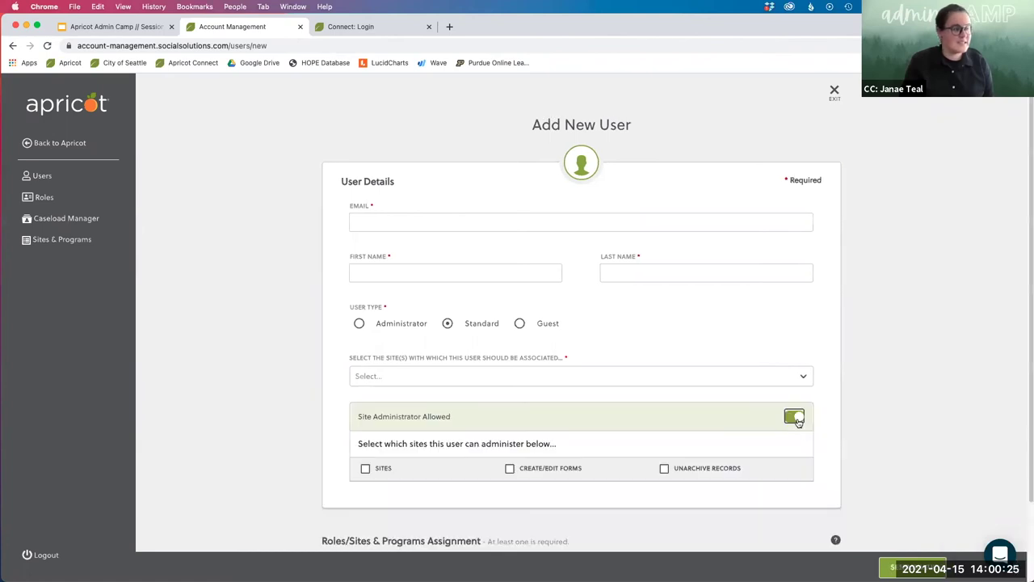
scroll(796, 424, "down", 1)
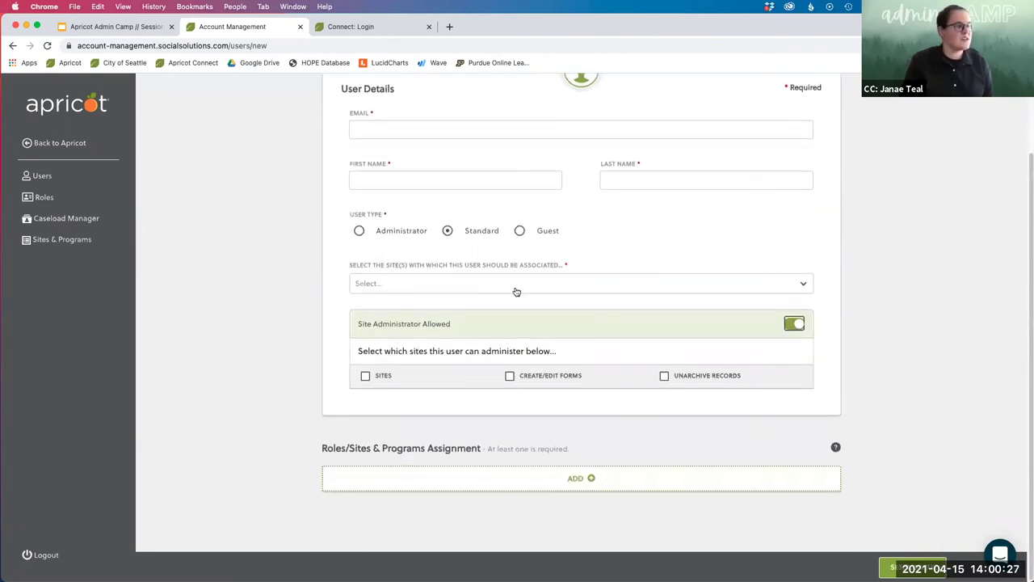
left_click(515, 288)
left_click(521, 311)
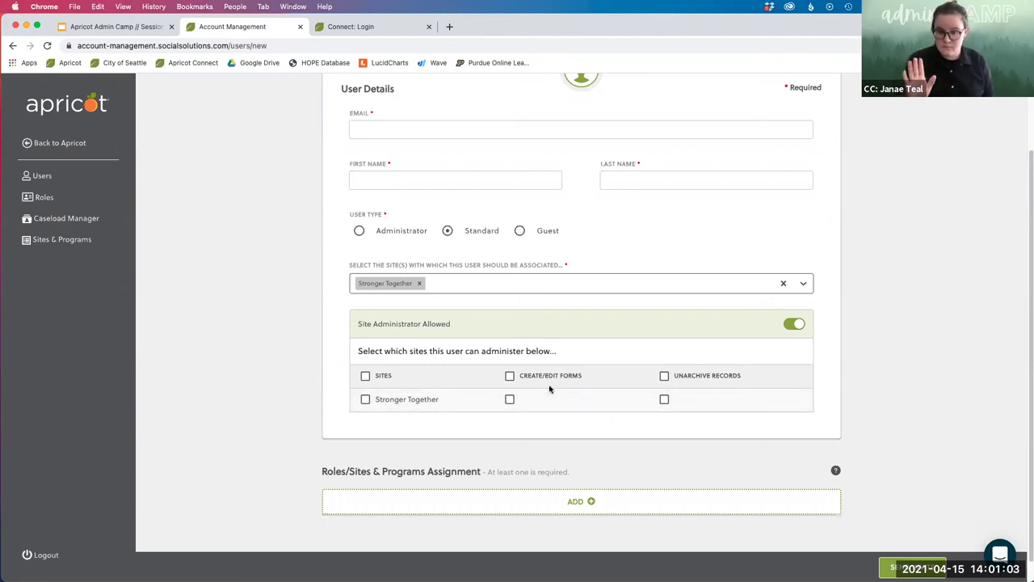
Step: Try assigning the Youth Tutor role for the Girl Up! Mentorship program to the new user, then cancel the assignment
scroll(638, 380, "down", 1)
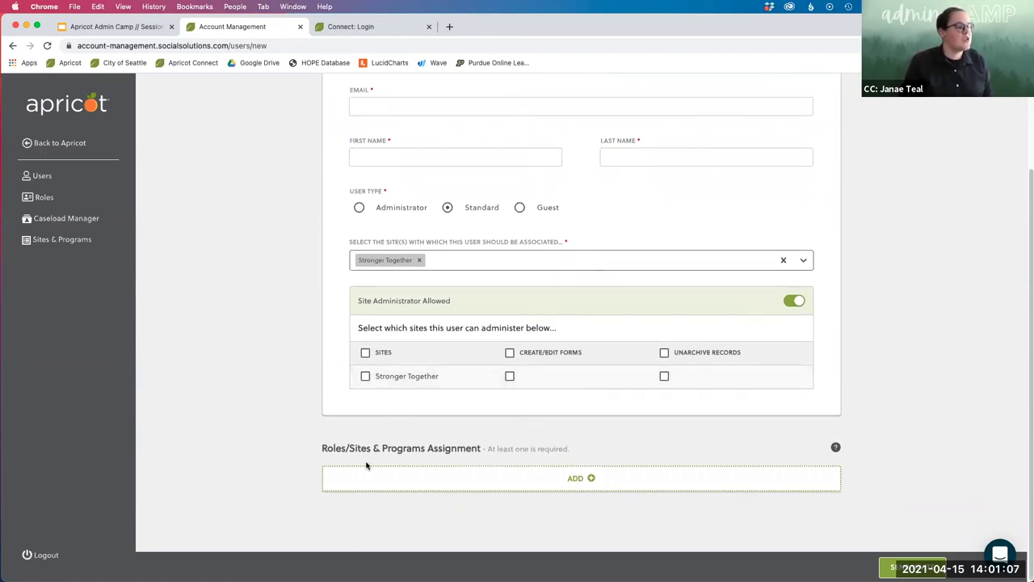
left_click(596, 480)
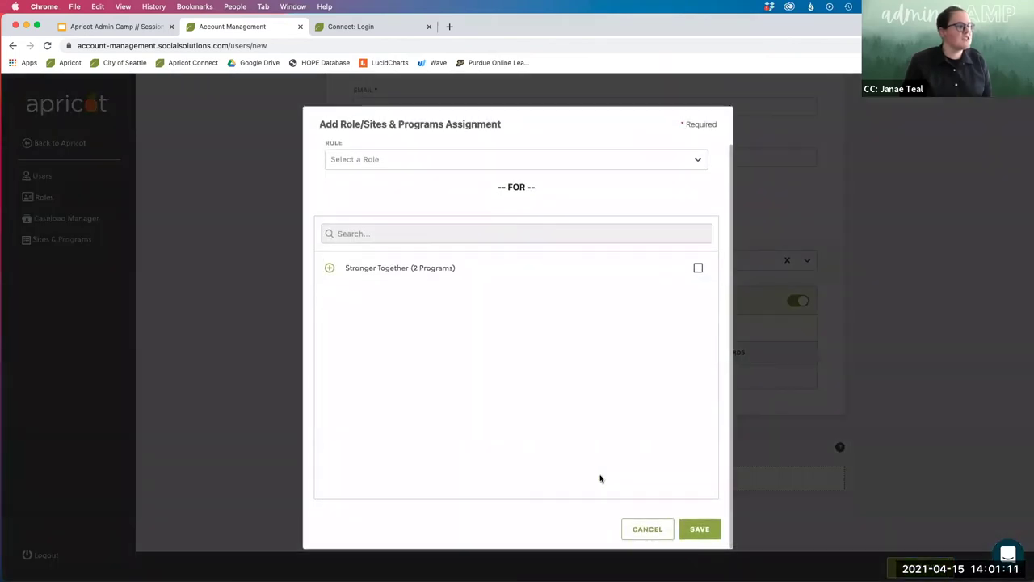
left_click_drag(325, 124, 505, 124)
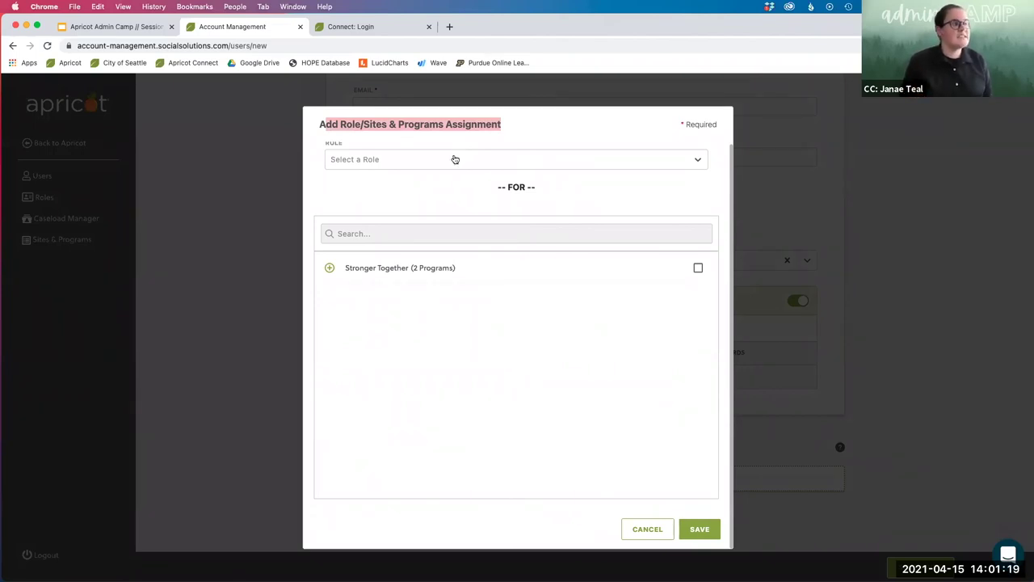
left_click(455, 159)
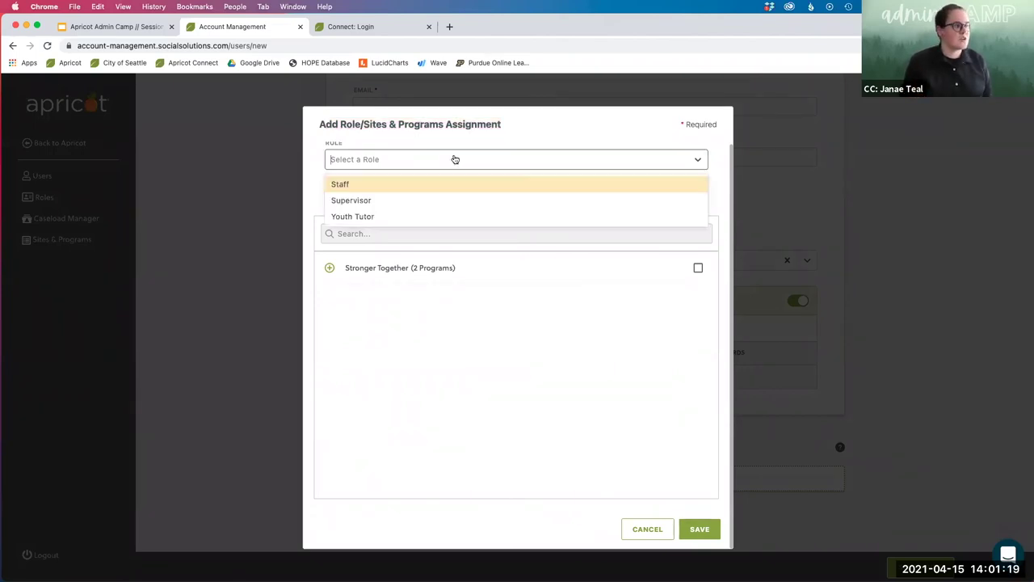
left_click(444, 219)
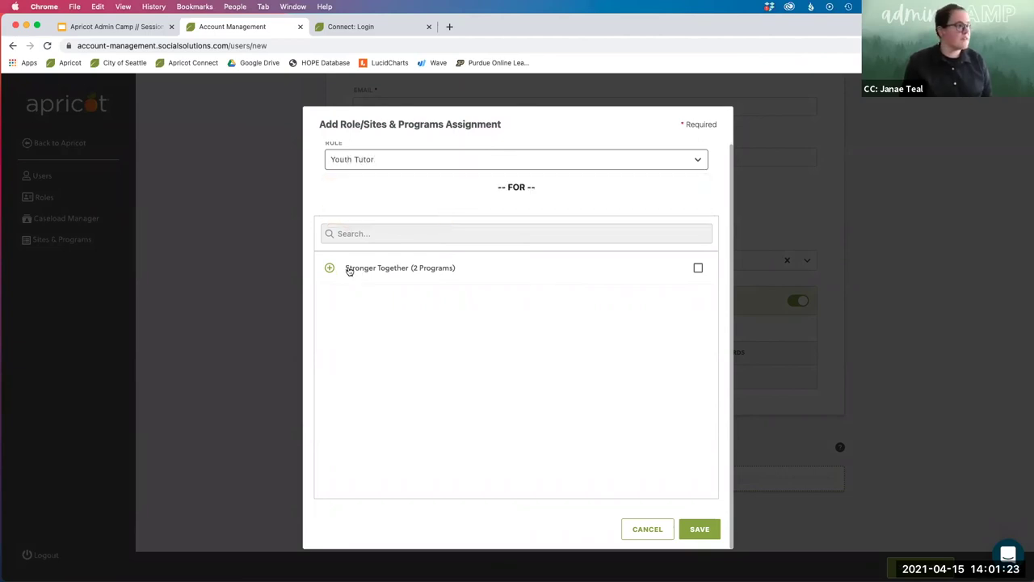
left_click(347, 269)
left_click(698, 296)
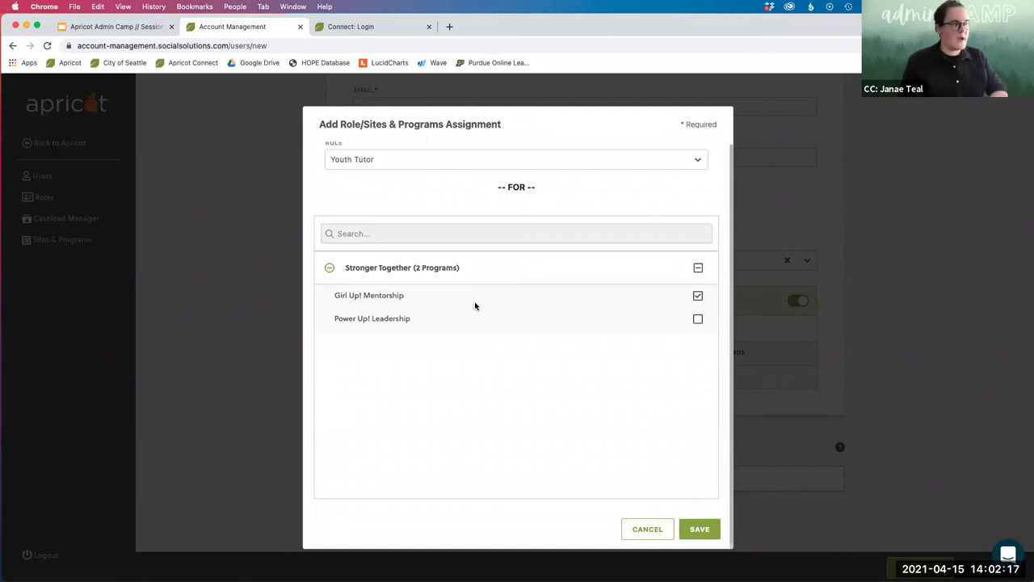
left_click(645, 529)
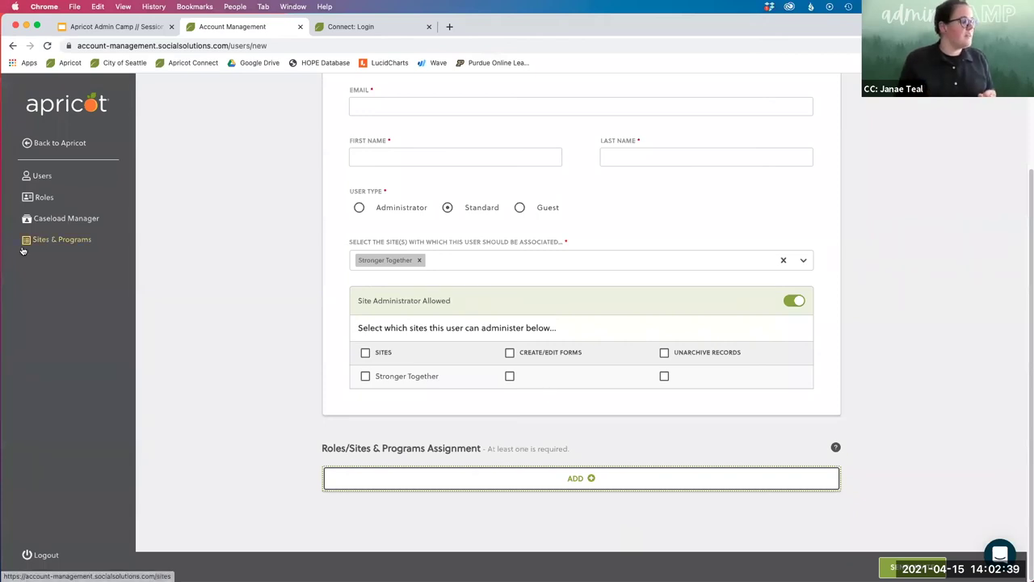
Step: Expand the Stronger Together site's programs in Sites & Programs and open the site's details page
left_click(63, 240)
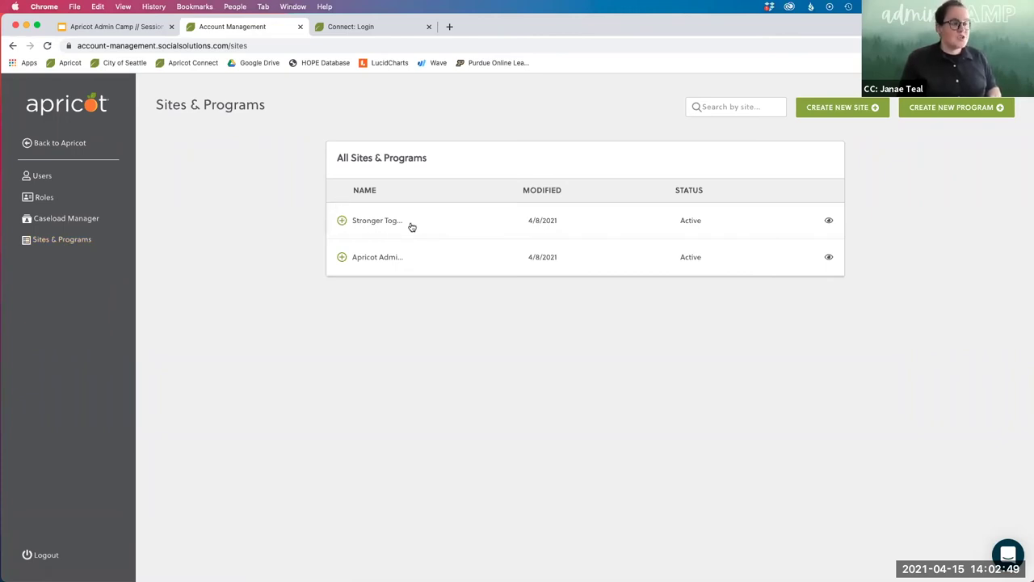
left_click(342, 222)
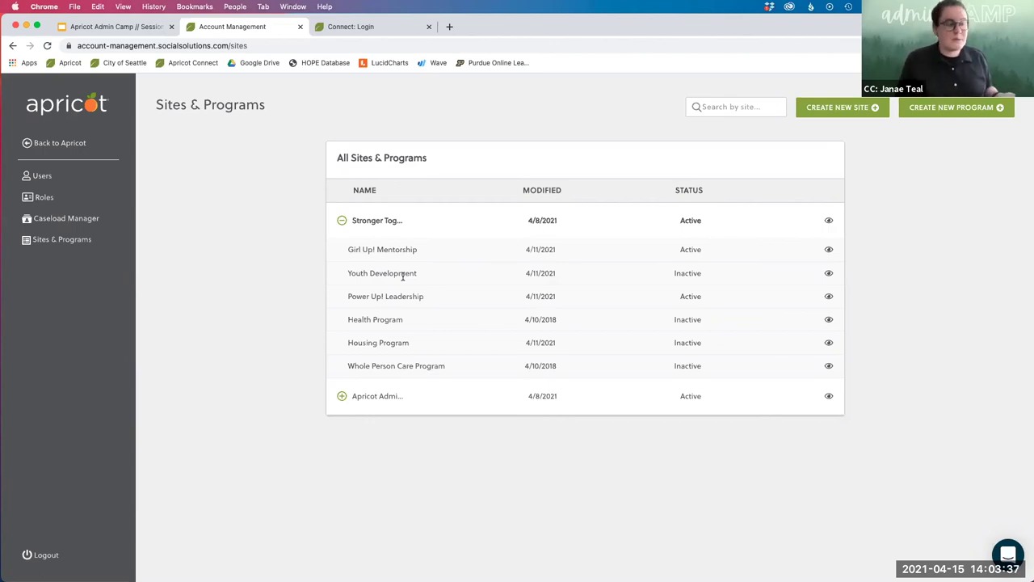
left_click(828, 221)
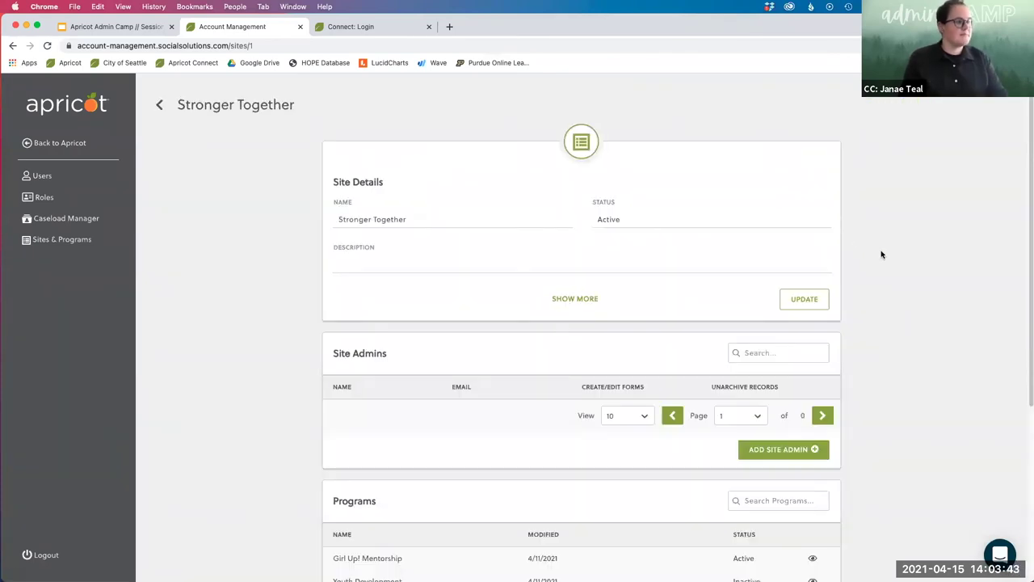
Step: Examine the Stronger Together site's additional location and contact fields, then collapse them
scroll(881, 254, "down", 1)
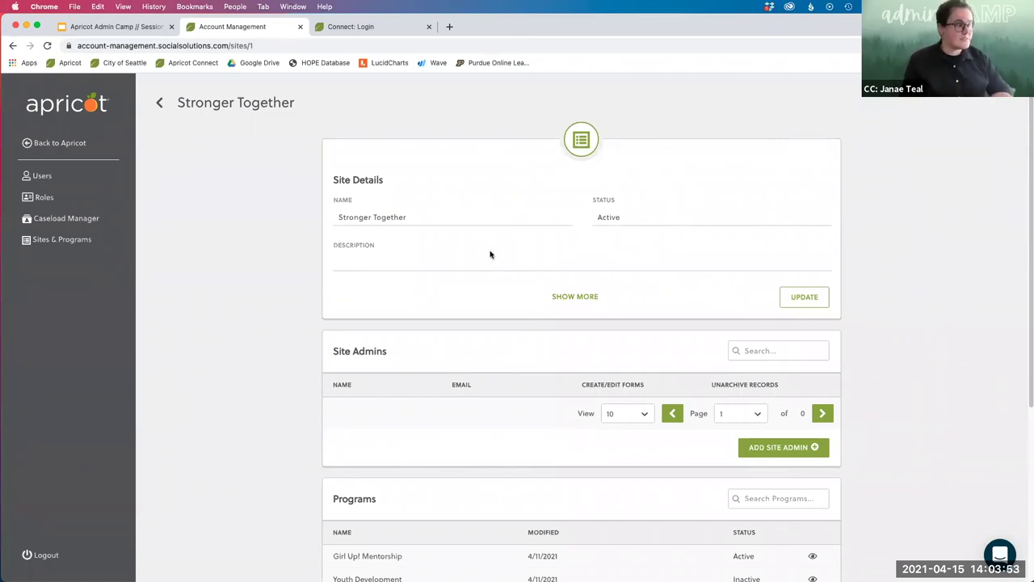
left_click(568, 297)
scroll(568, 301, "down", 1)
scroll(568, 301, "down", 1)
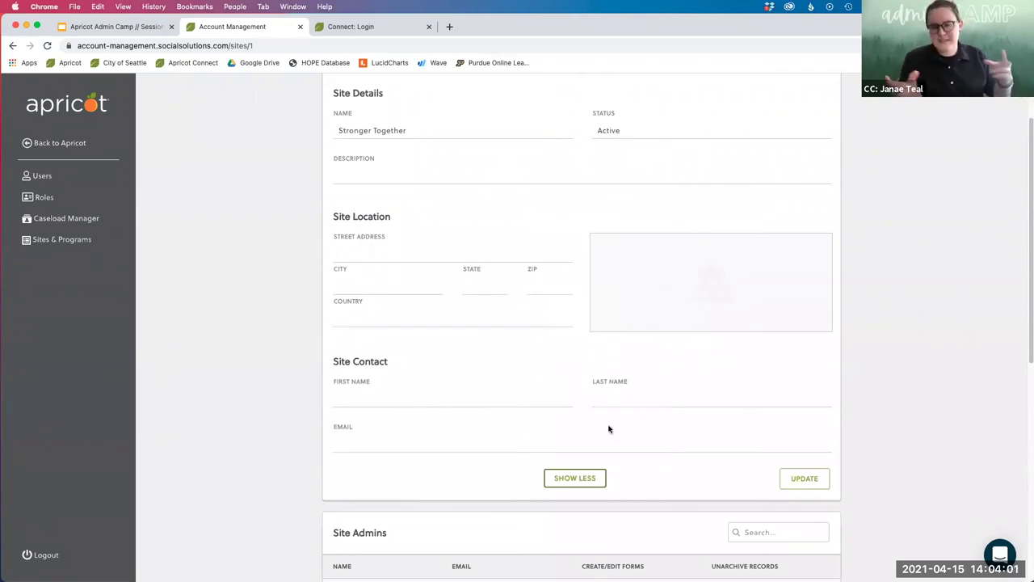
left_click(593, 476)
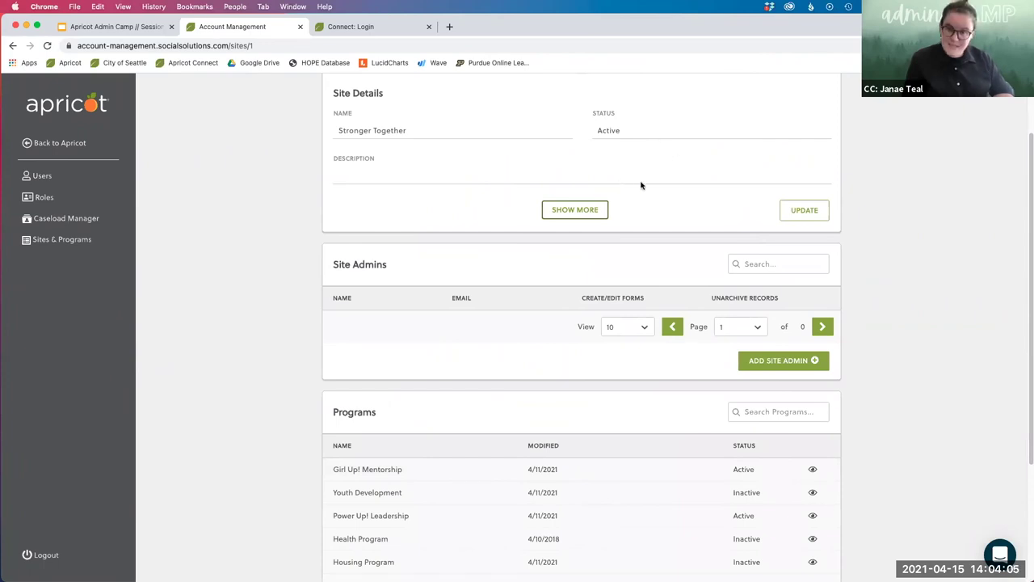
Step: Open the Girl Up! Mentorship program from the site's program list and expand its Staff role to view assigned users
scroll(643, 187, "down", 2)
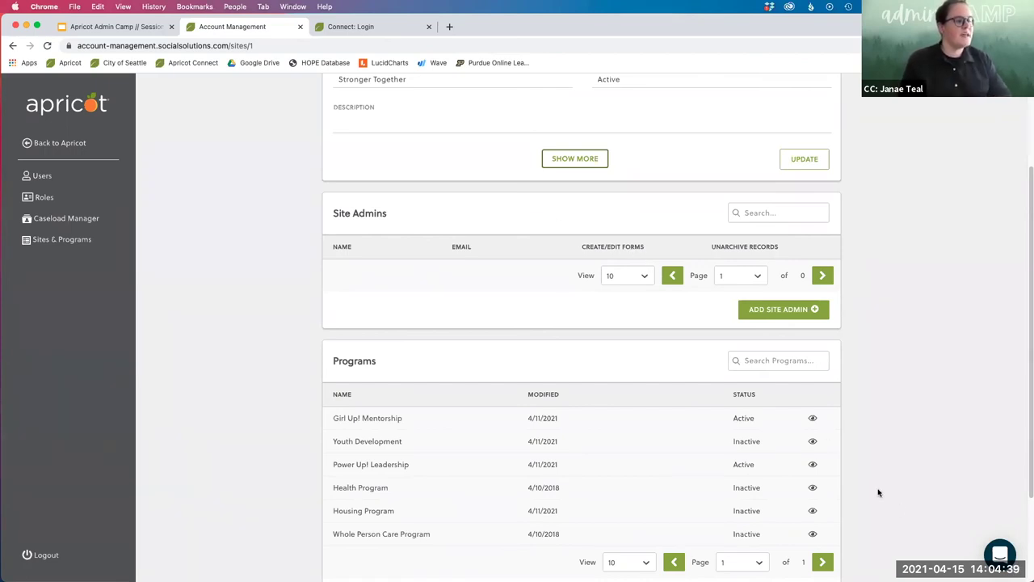
scroll(658, 409, "down", 2)
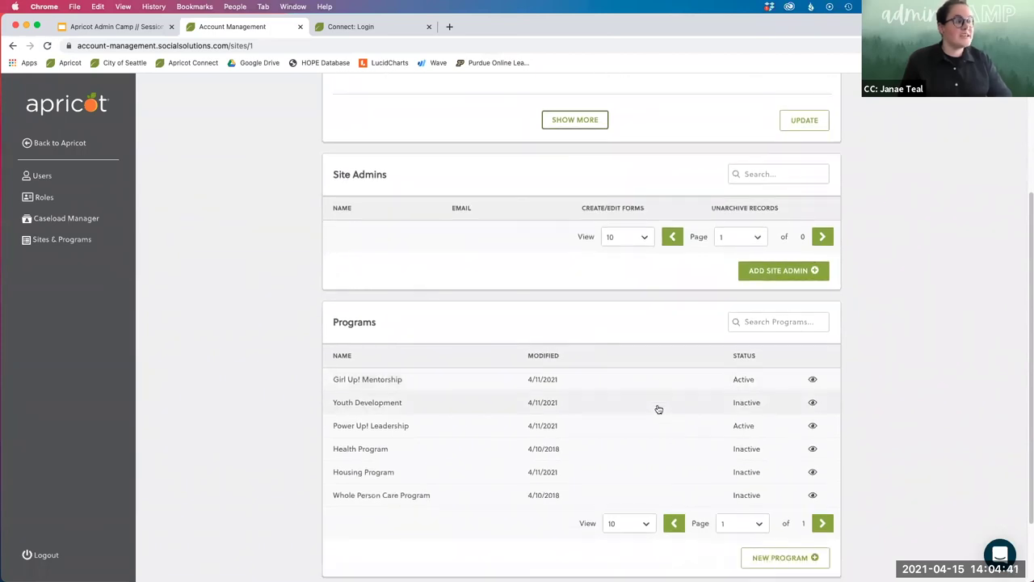
left_click(811, 382)
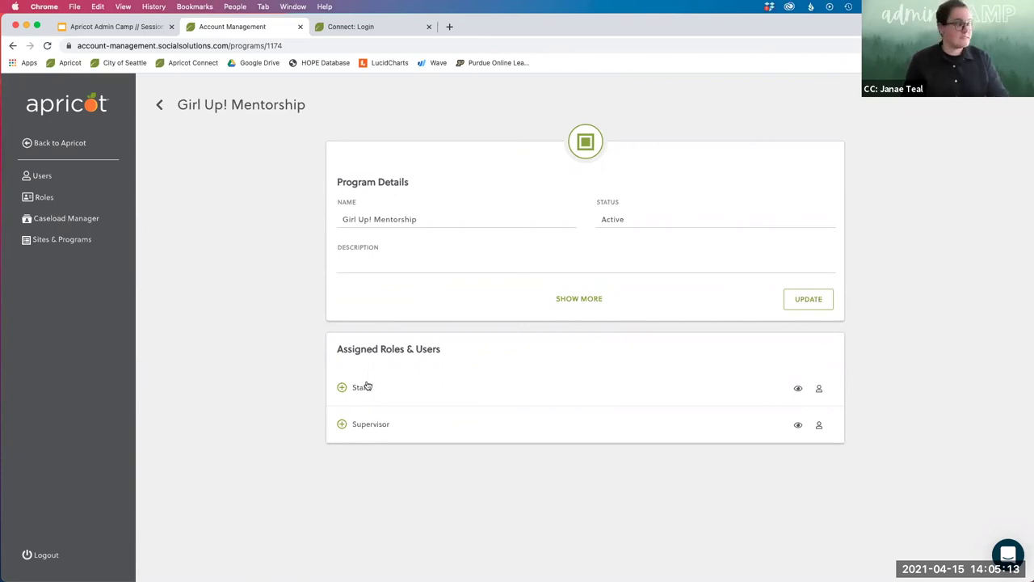
left_click(341, 388)
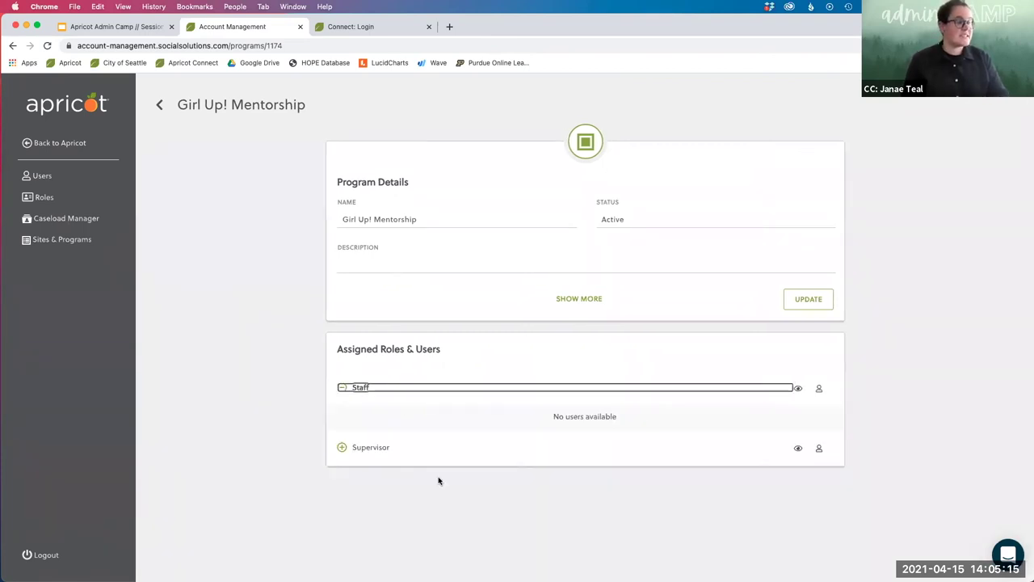
Step: Expand the Supervisor role in the Girl Up! Mentorship program to view its assigned users, and open the Users list
left_click(340, 449)
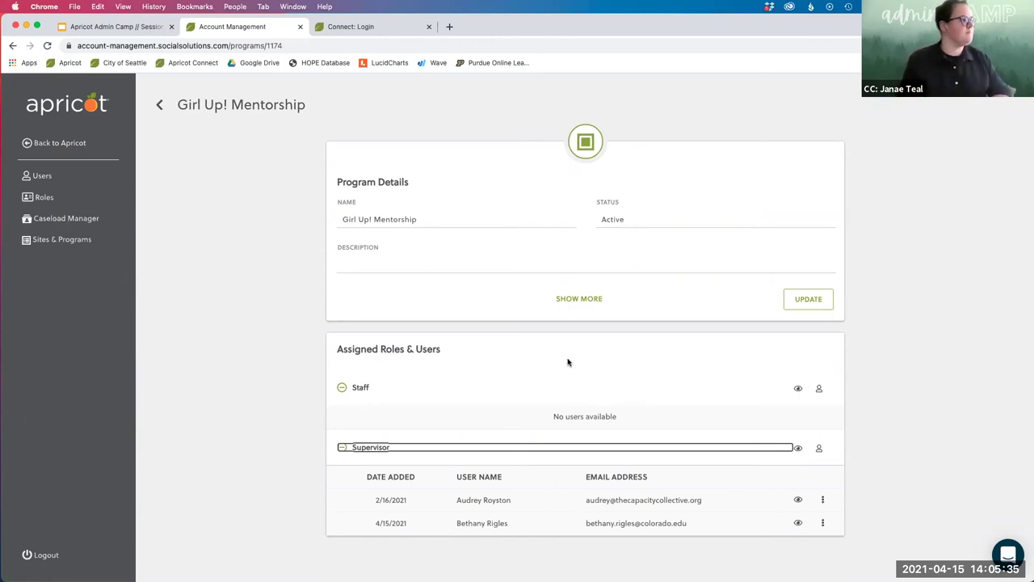
left_click(42, 175)
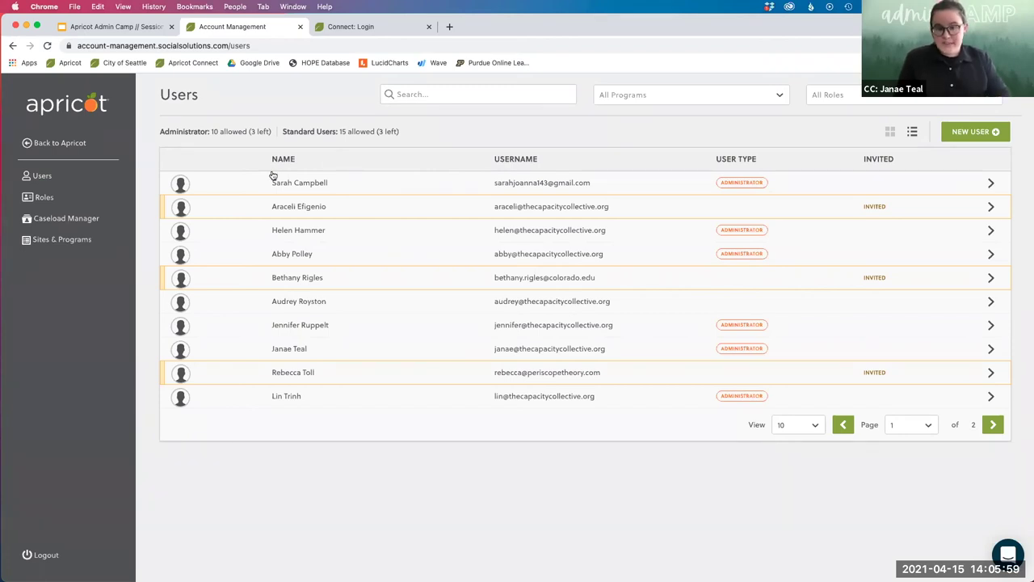
Step: Return to the main Apricot site and open Sites & Programs from the administrator's access control
left_click(72, 113)
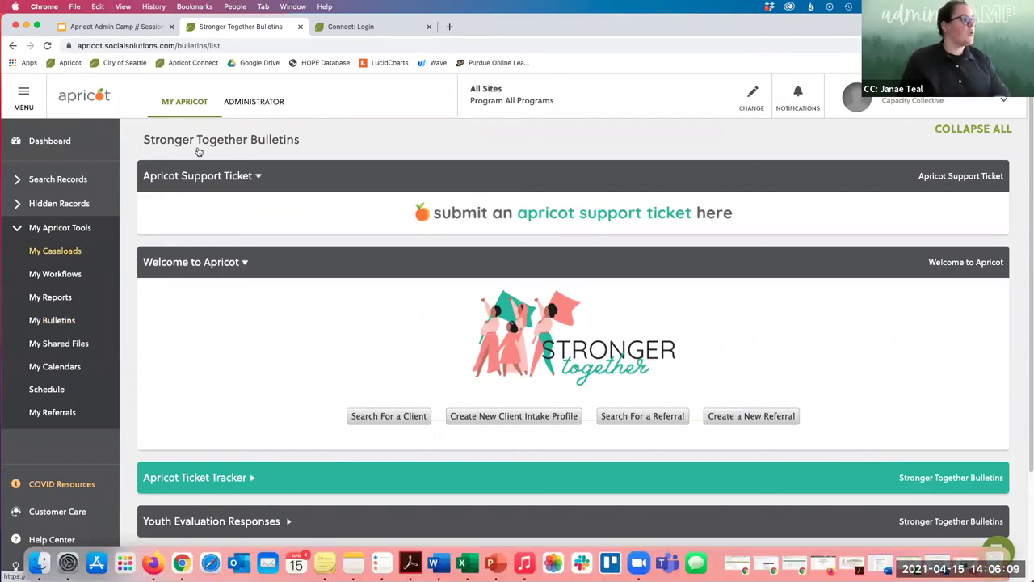
left_click(239, 101)
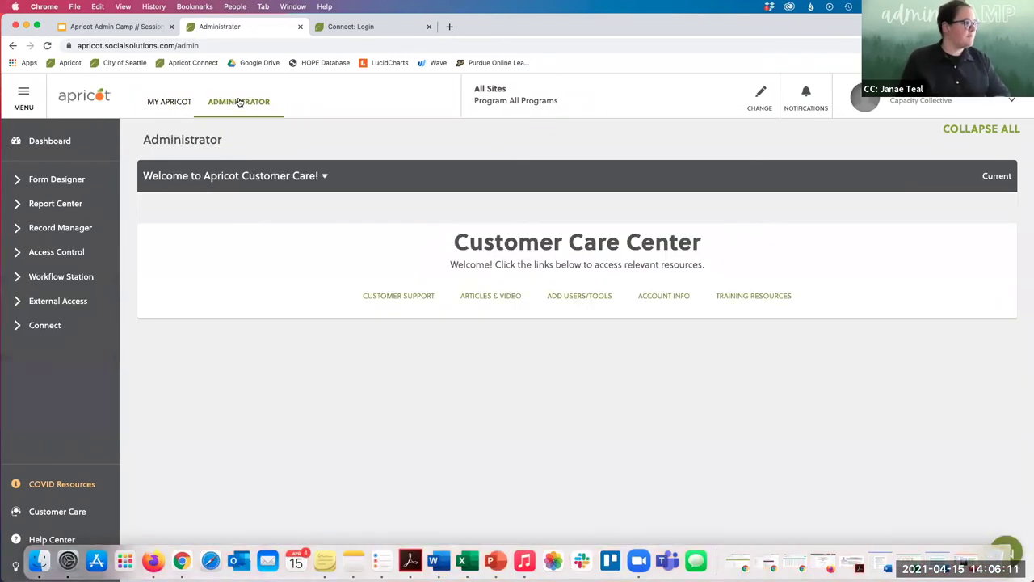
left_click(64, 255)
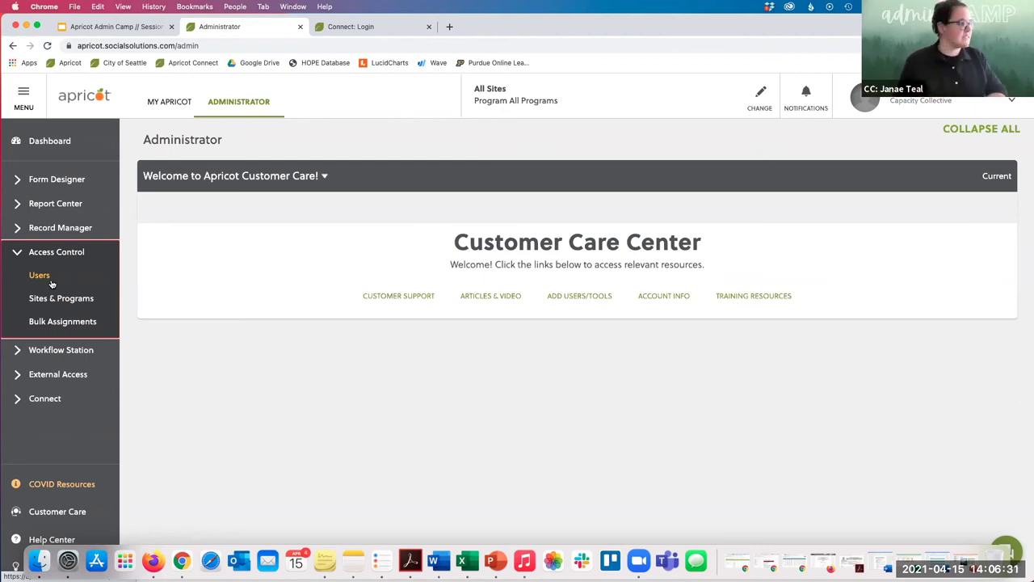
left_click(58, 298)
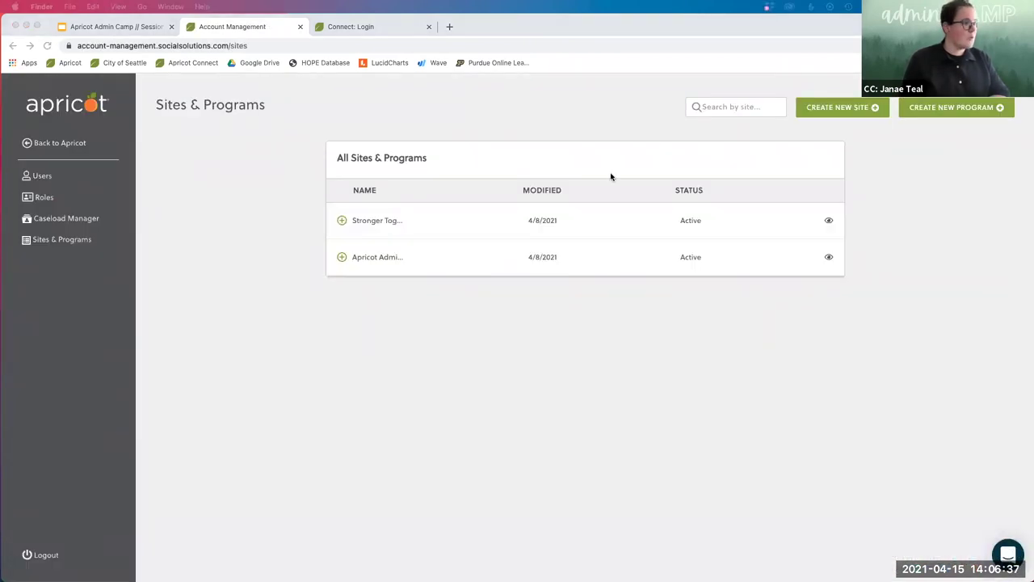
Step: Expand the Stronger Together site, open its Girl Up! Mentorship program and view the details of the Staff role
left_click(341, 223)
left_click(341, 223)
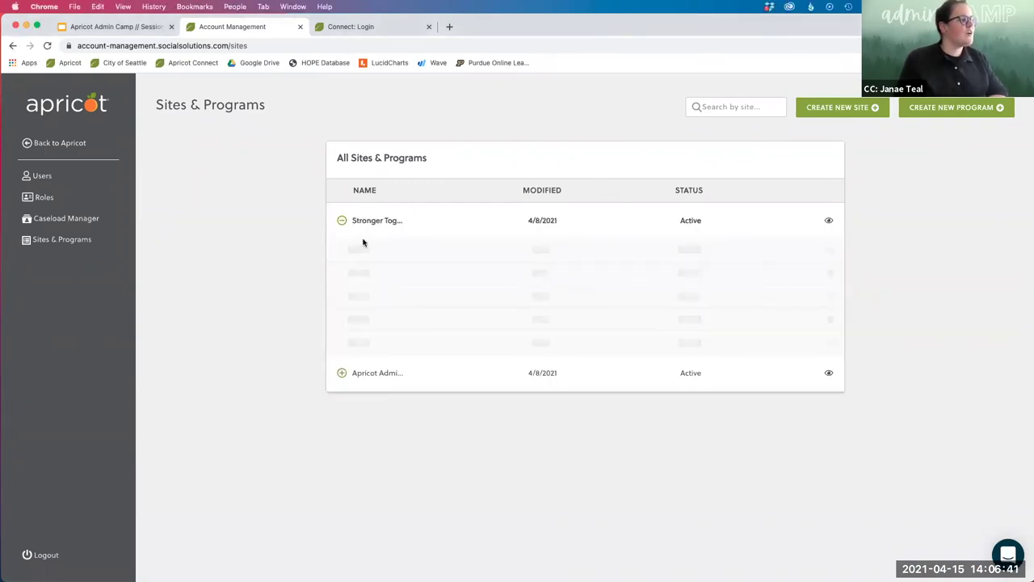
left_click(829, 250)
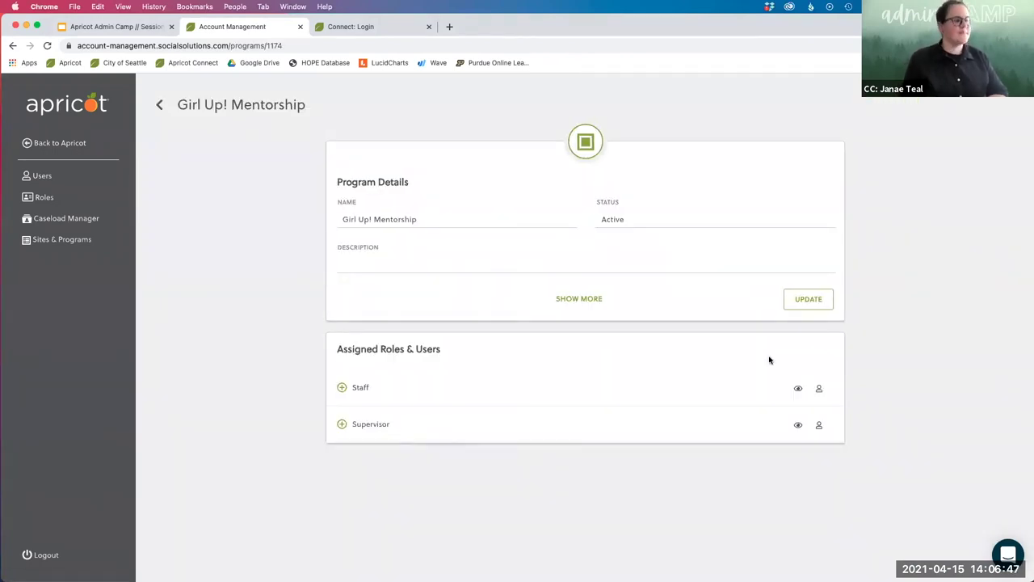
left_click(798, 390)
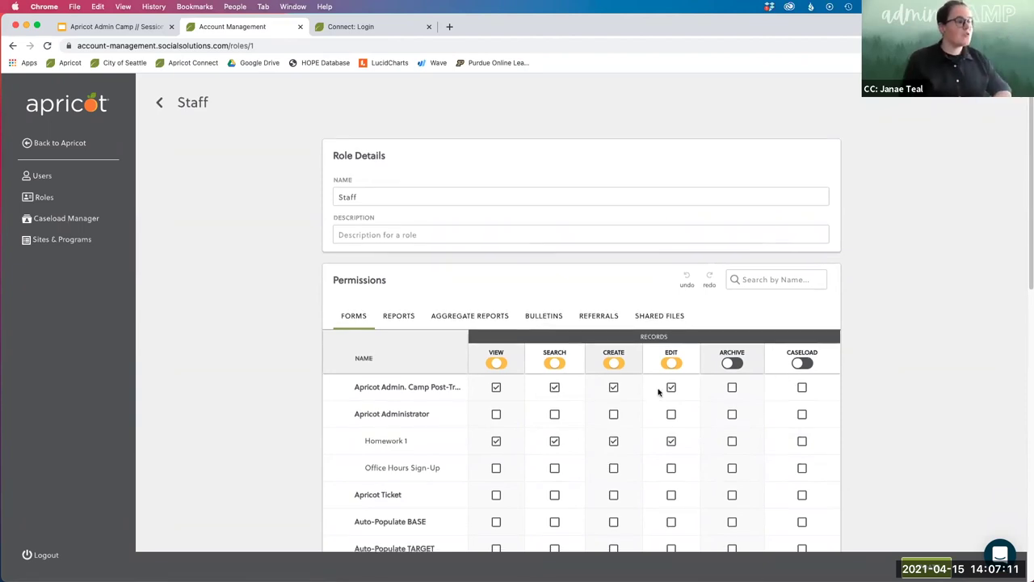
Step: Examine the Staff role's form permissions and its report permissions
scroll(662, 390, "down", 3)
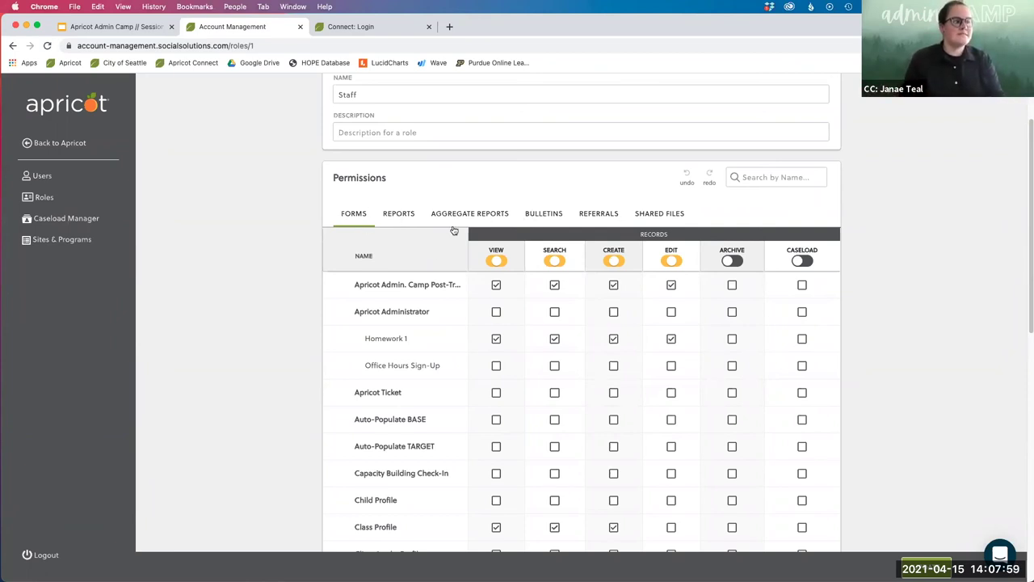
left_click(408, 212)
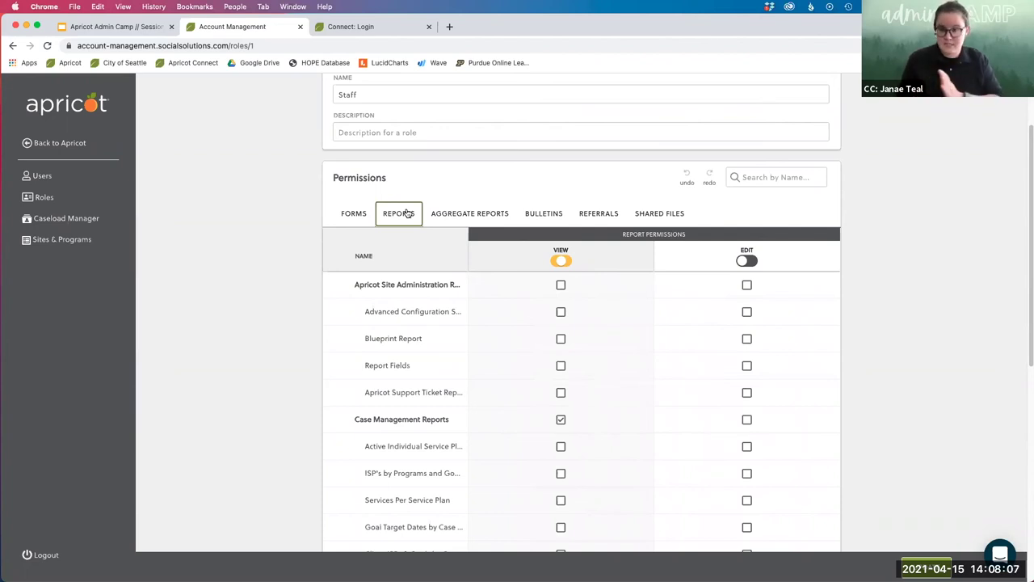
Step: In the Staff role's bulletin permissions, remove view access to Stronger Together Bulletins and grant it for Class Attendance Tracking
left_click(555, 214)
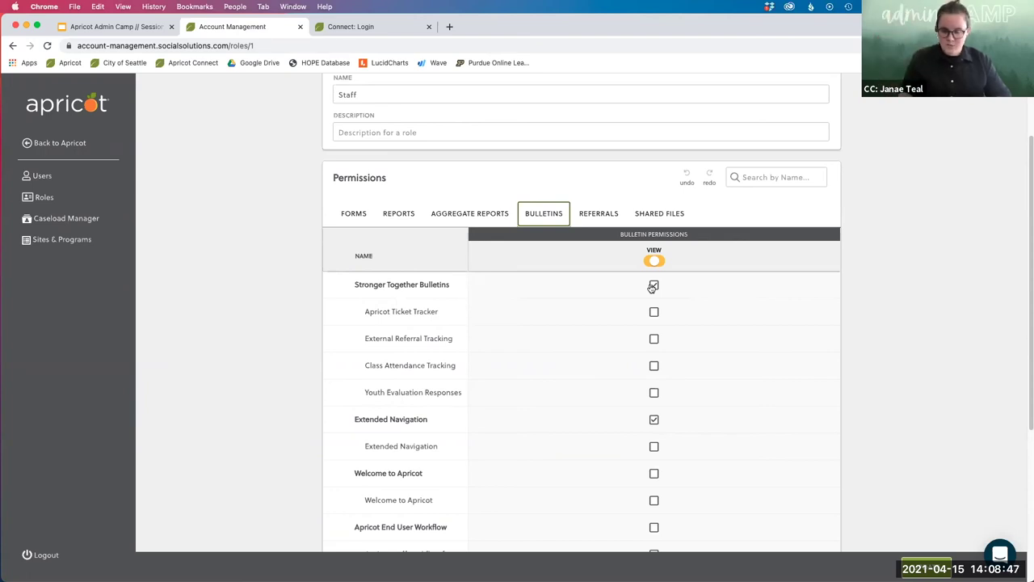
left_click(378, 297)
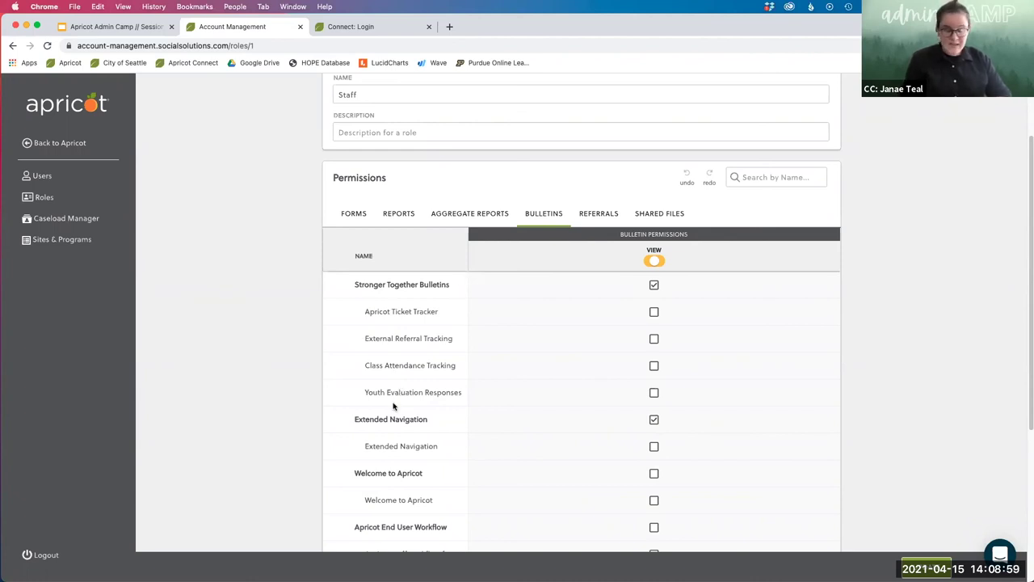
left_click(654, 286)
left_click(653, 365)
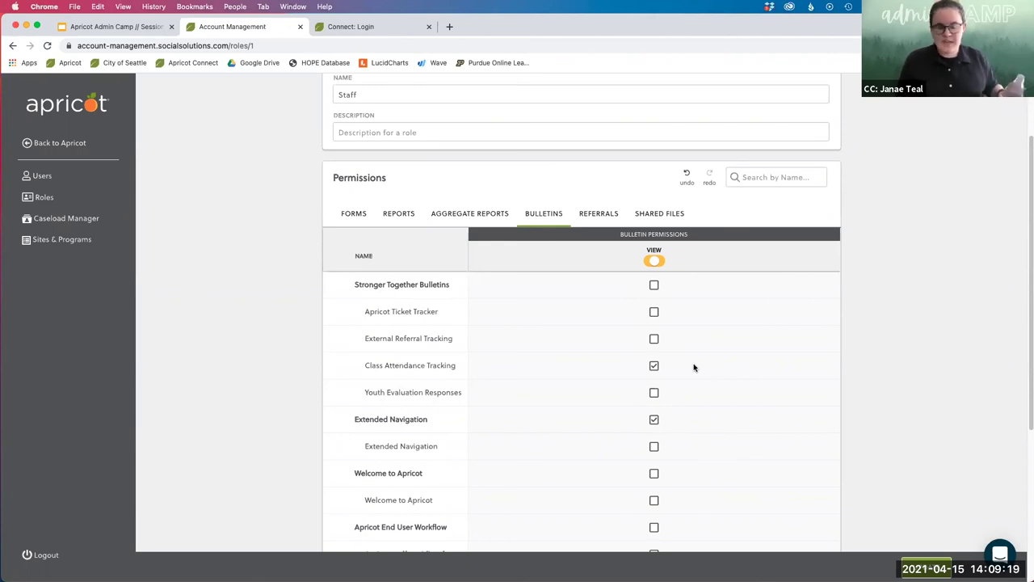
Step: Examine the Staff role's shared file permissions and return to the Apricot bulletins page
left_click(657, 217)
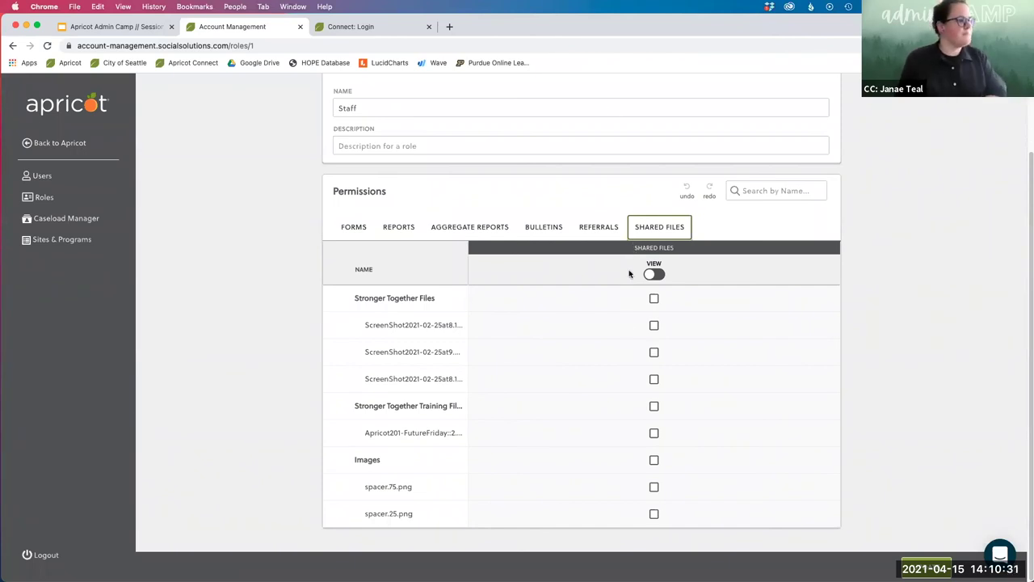
scroll(635, 332, "up", 2)
scroll(635, 334, "down", 2)
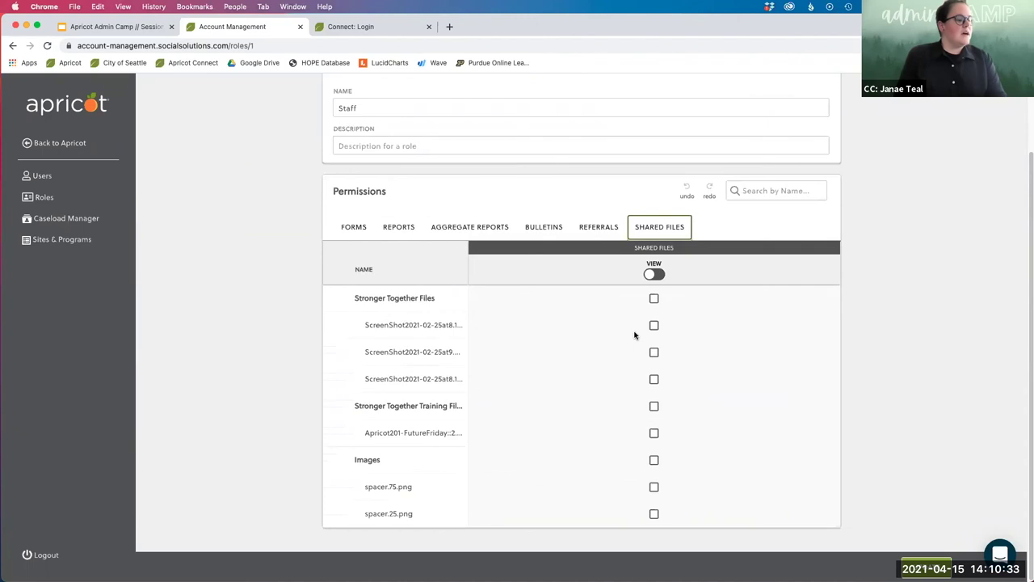
scroll(625, 298, "up", 4)
left_click(102, 125)
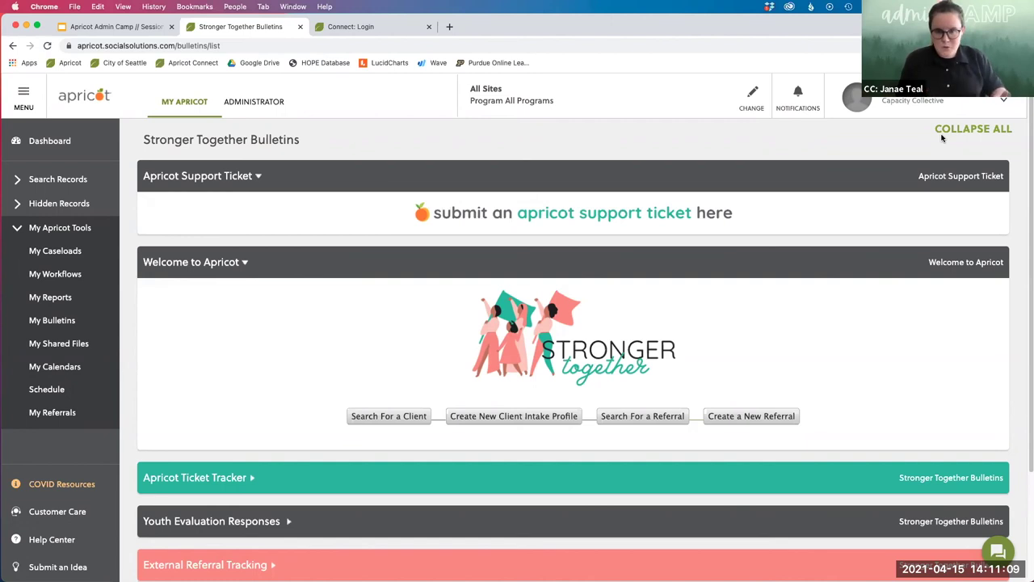
Step: View Apricot as the first listed standard user, and as the second one
left_click(1004, 103)
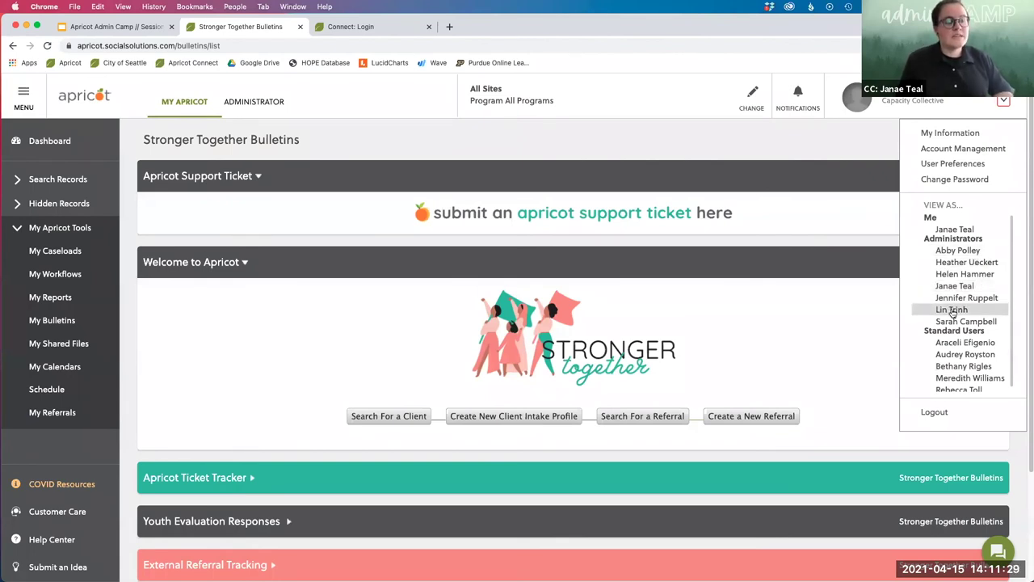
scroll(952, 313, "down", 1)
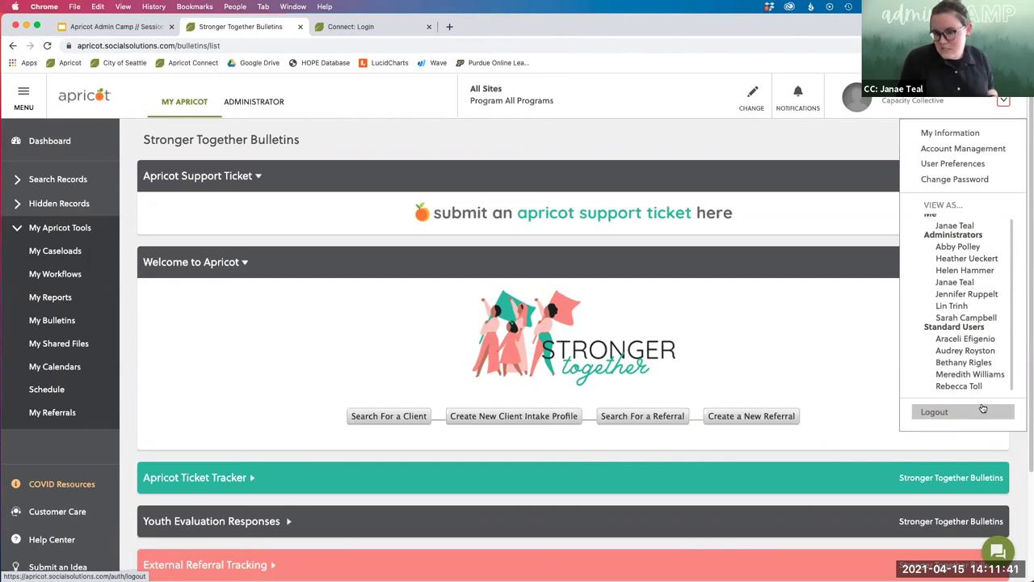
left_click(968, 342)
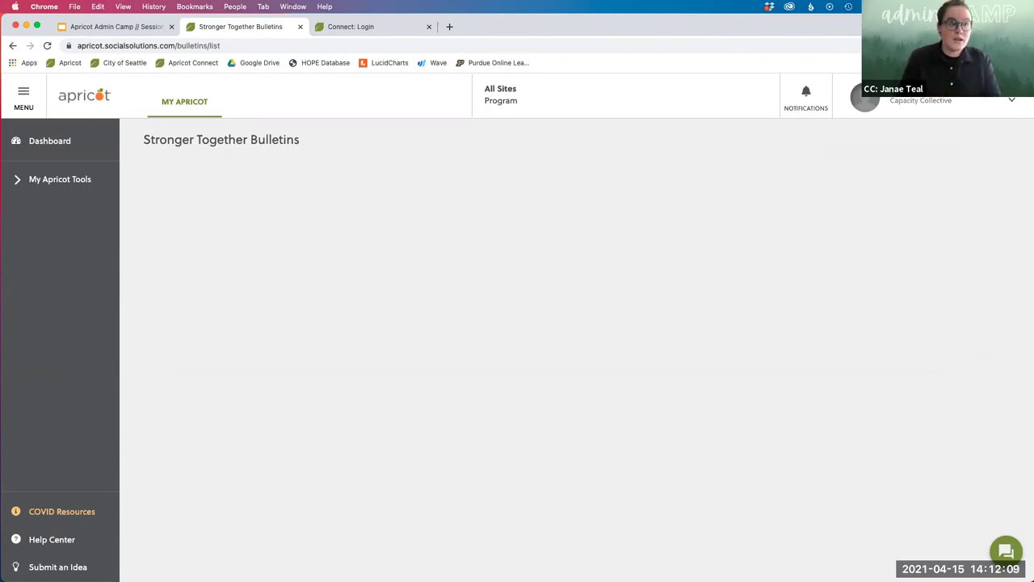
left_click(1012, 99)
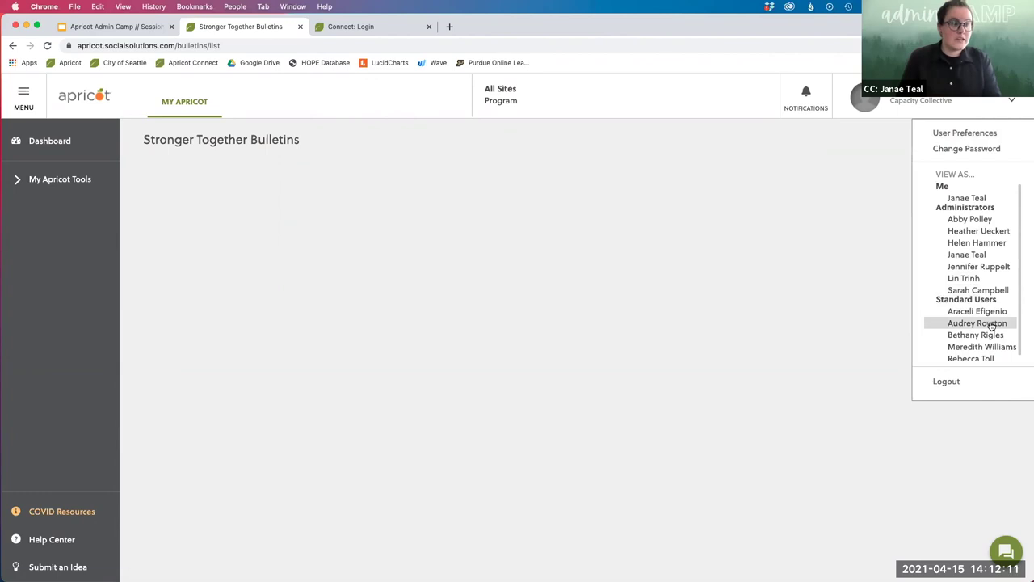
left_click(992, 324)
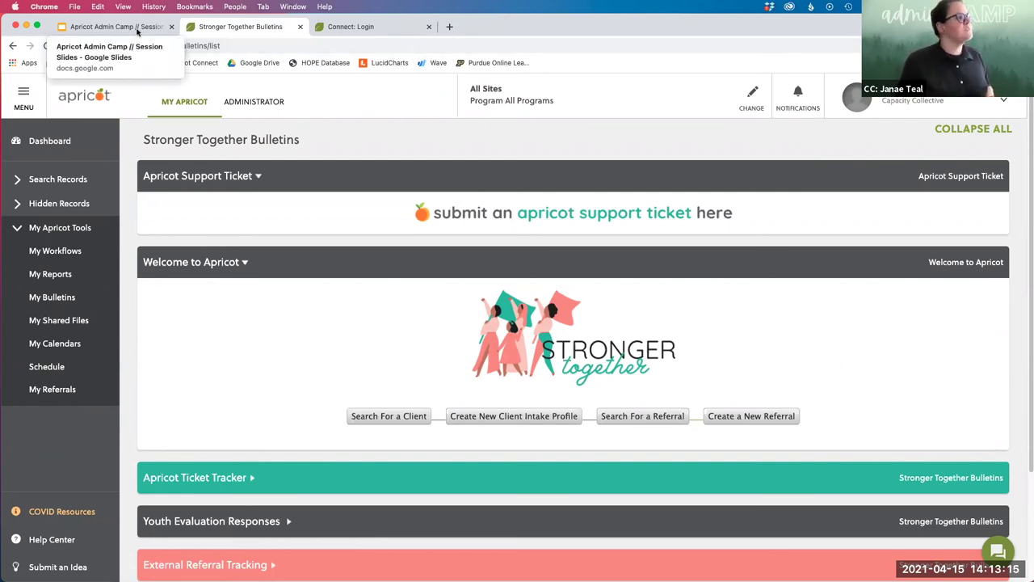
Step: Switch to the session slides in Google Slides and advance to the Session 1 Homework slide
left_click(138, 29)
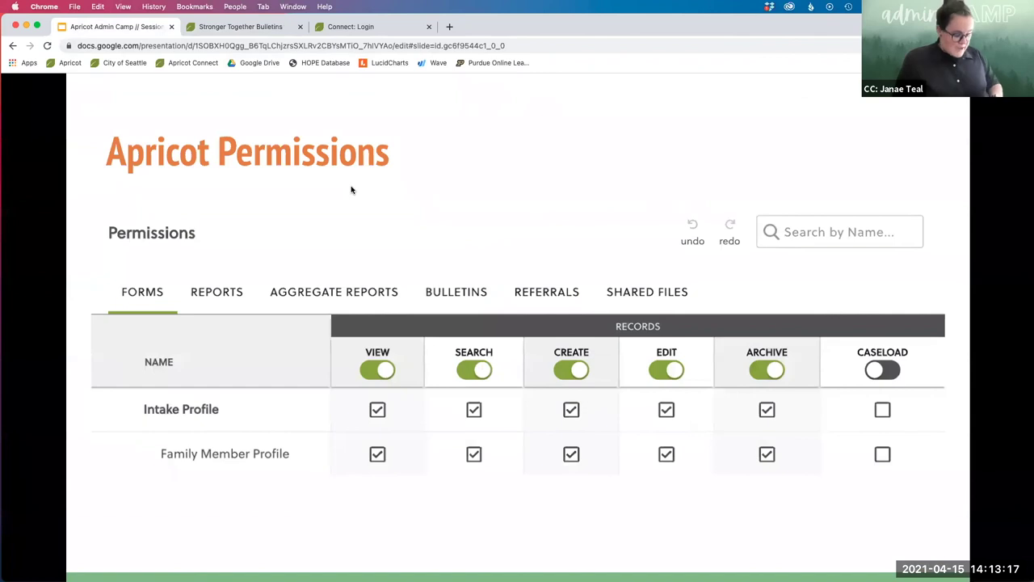
key("Right")
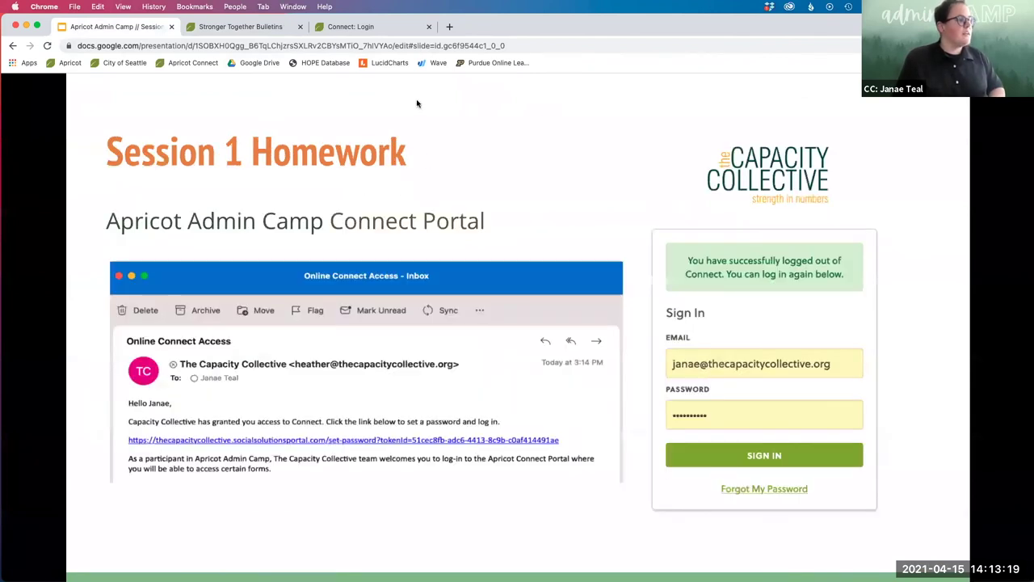
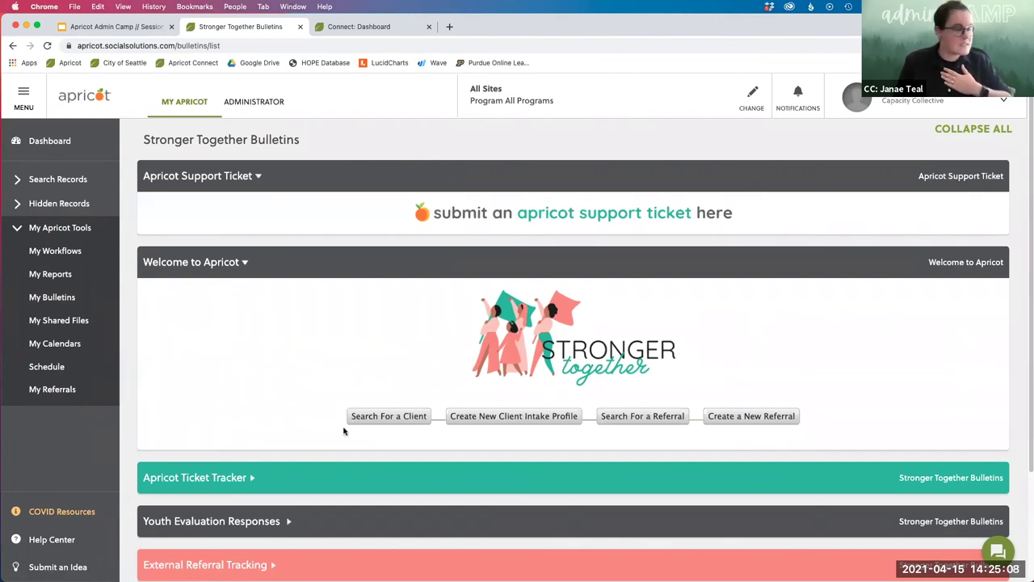
Step: Expand the Apricot Ticket Tracker bulletin to view its support ticket report, then collapse it
scroll(344, 433, "down", 2)
left_click(248, 409)
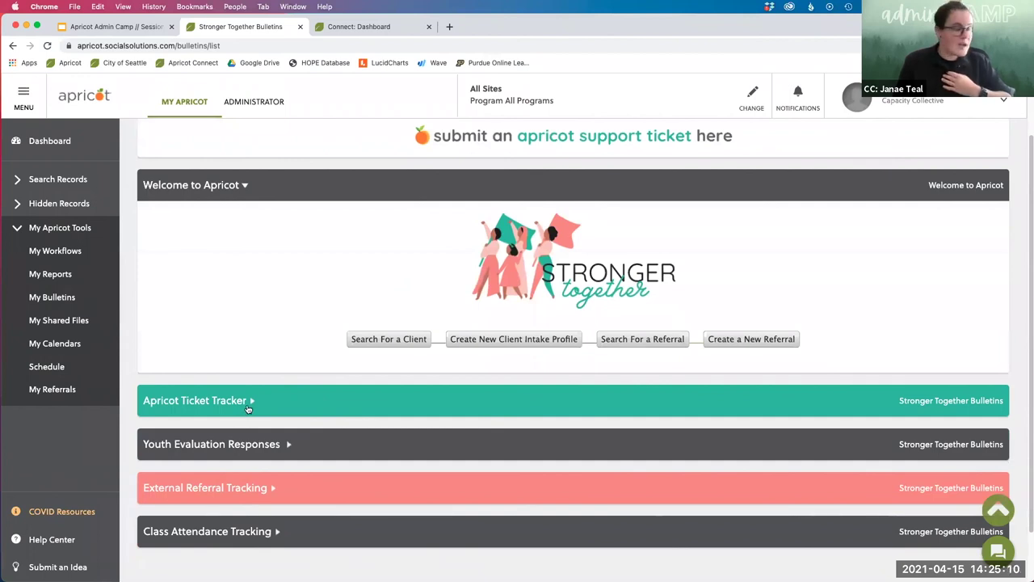
scroll(540, 303, "down", 4)
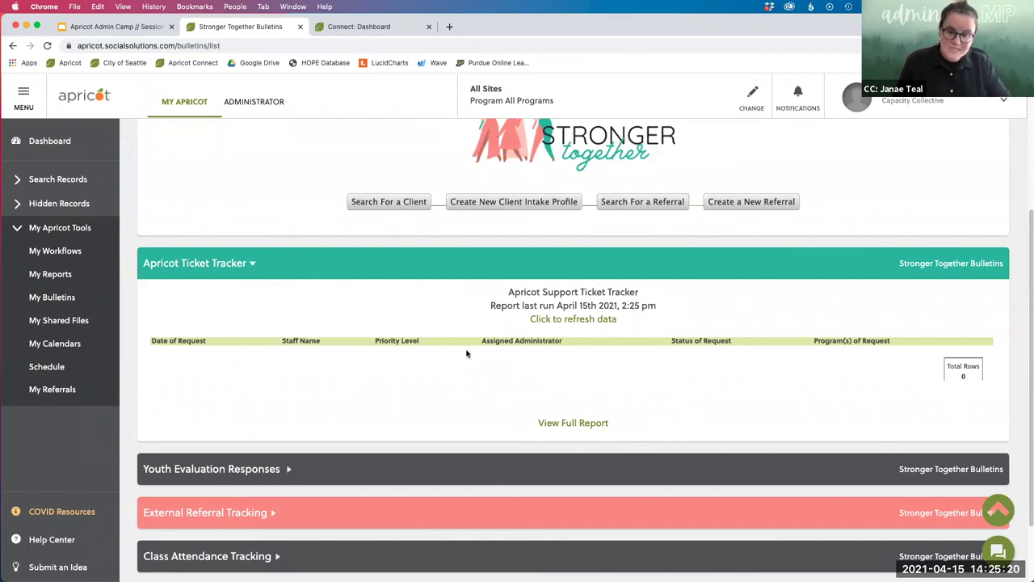
left_click(263, 266)
scroll(339, 274, "up", 5)
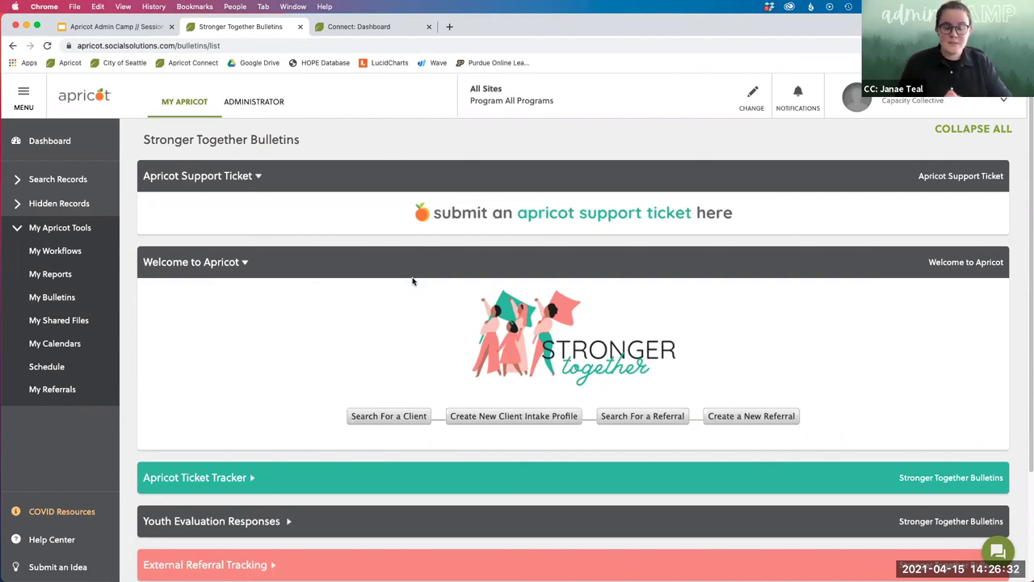
Step: Open the Stronger Together Apricot Support Ticket form and examine its fields from request date to staff contact details
left_click(607, 218)
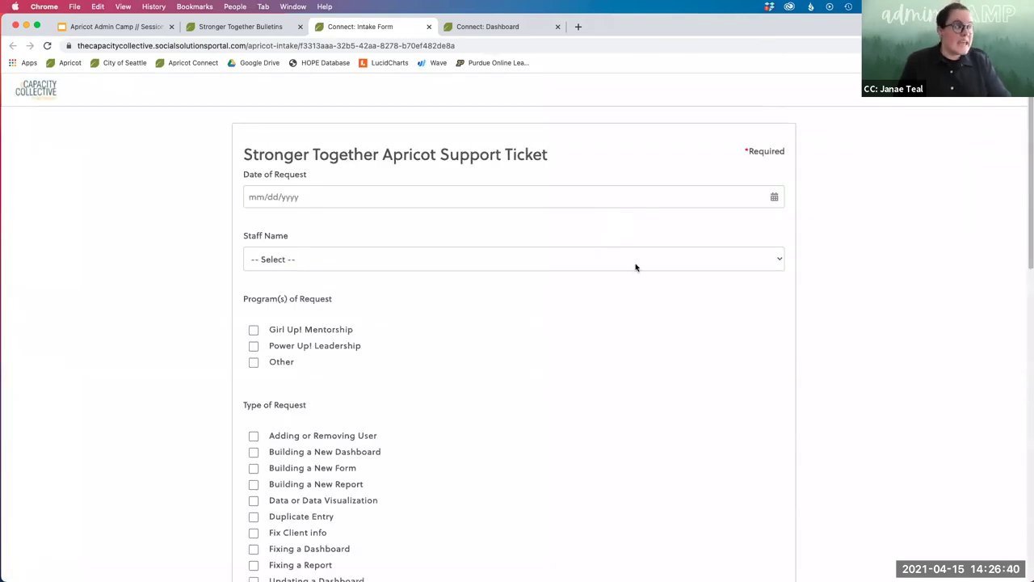
scroll(635, 267, "down", 2)
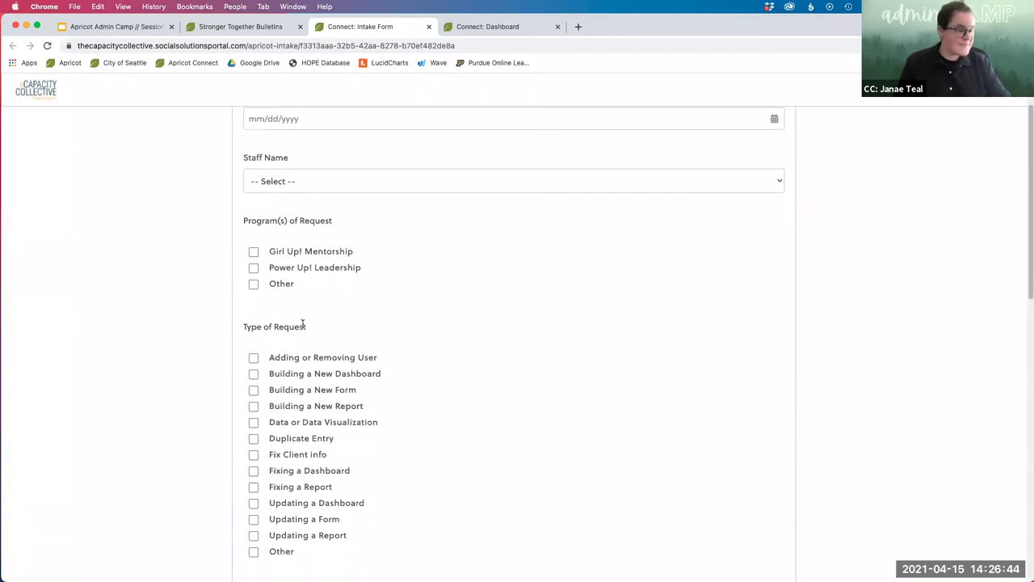
scroll(303, 325, "down", 5)
left_click(300, 323)
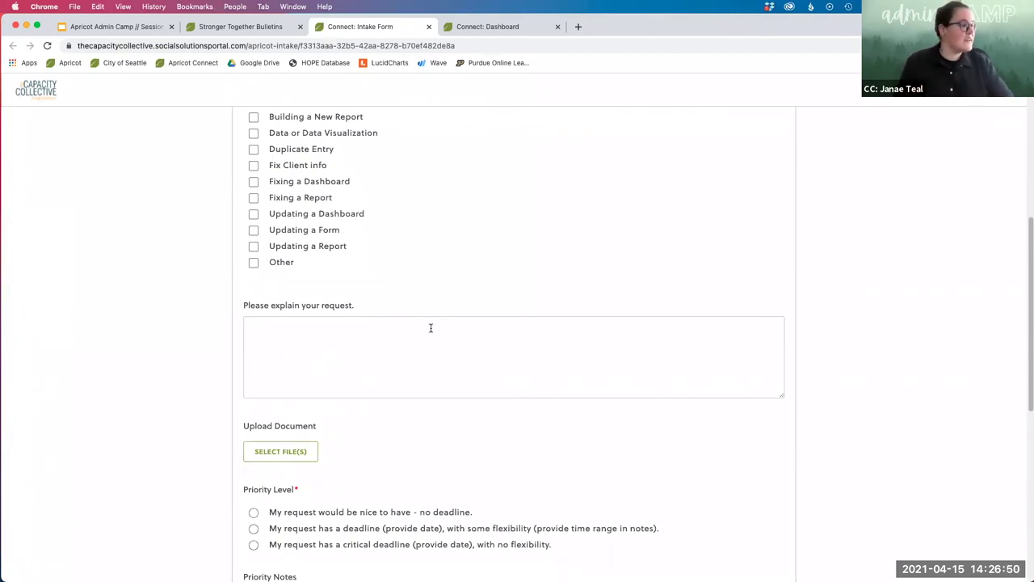
scroll(431, 327, "down", 3)
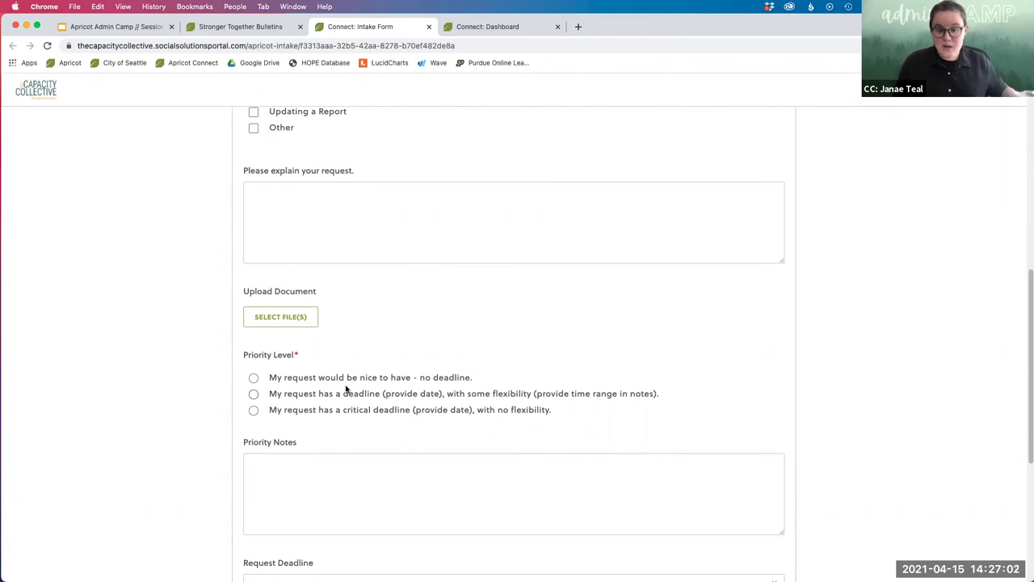
scroll(345, 388, "down", 1)
scroll(346, 389, "down", 6)
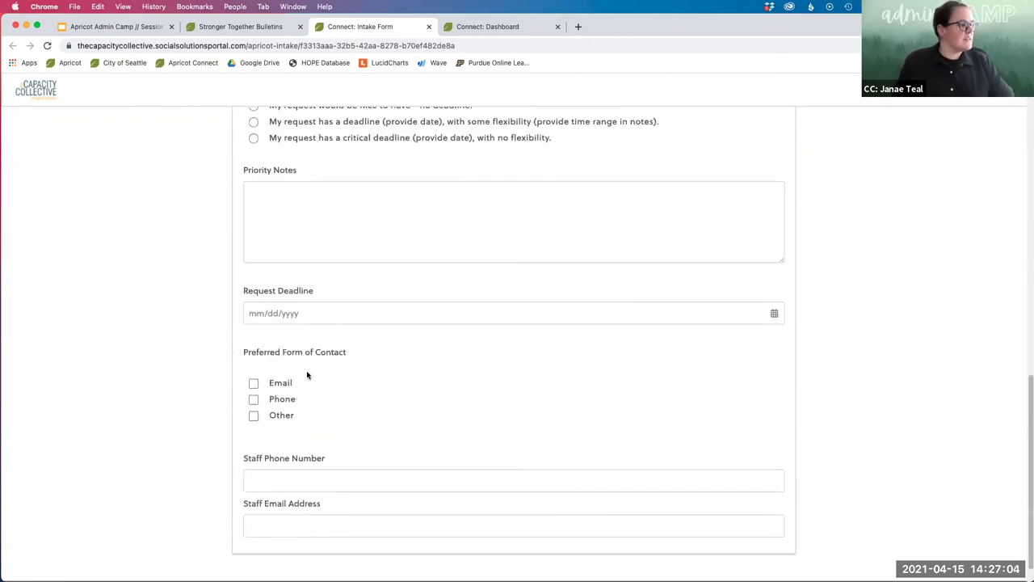